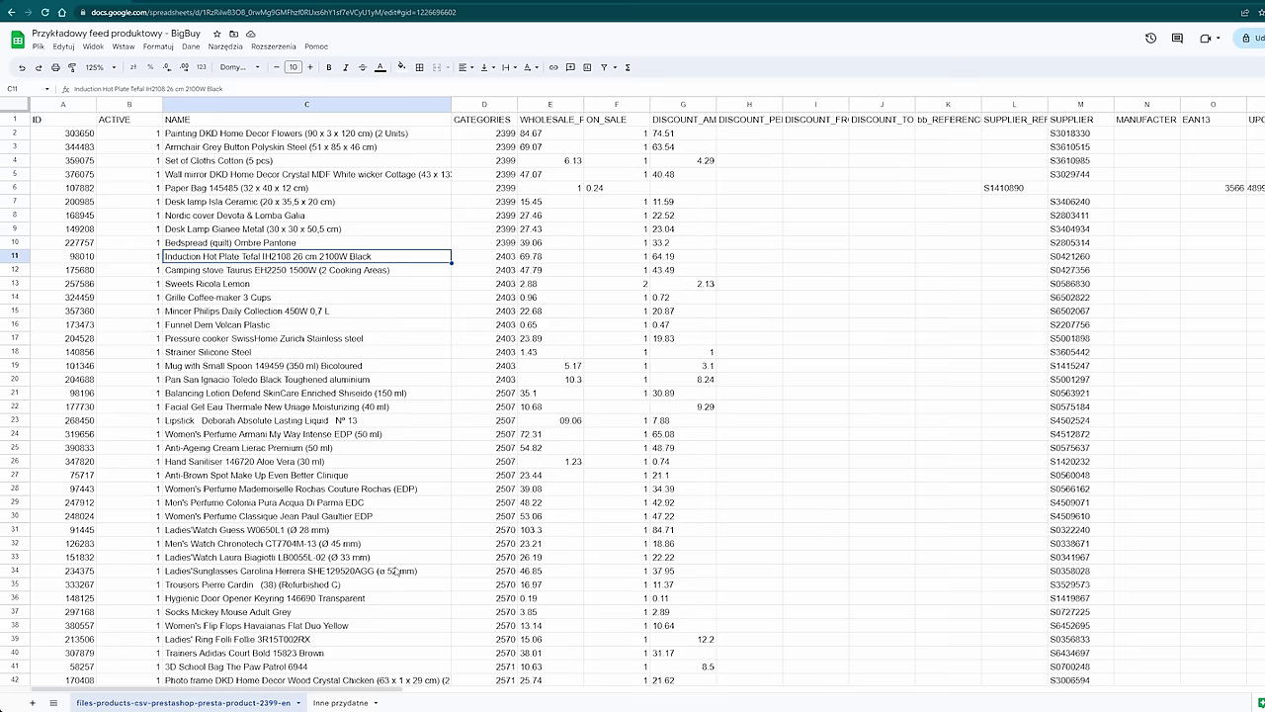
Step: Insert two empty columns between the NAME and CATEGORIES columns of the product feed
click(294, 435)
scroll(294, 435, down, 5)
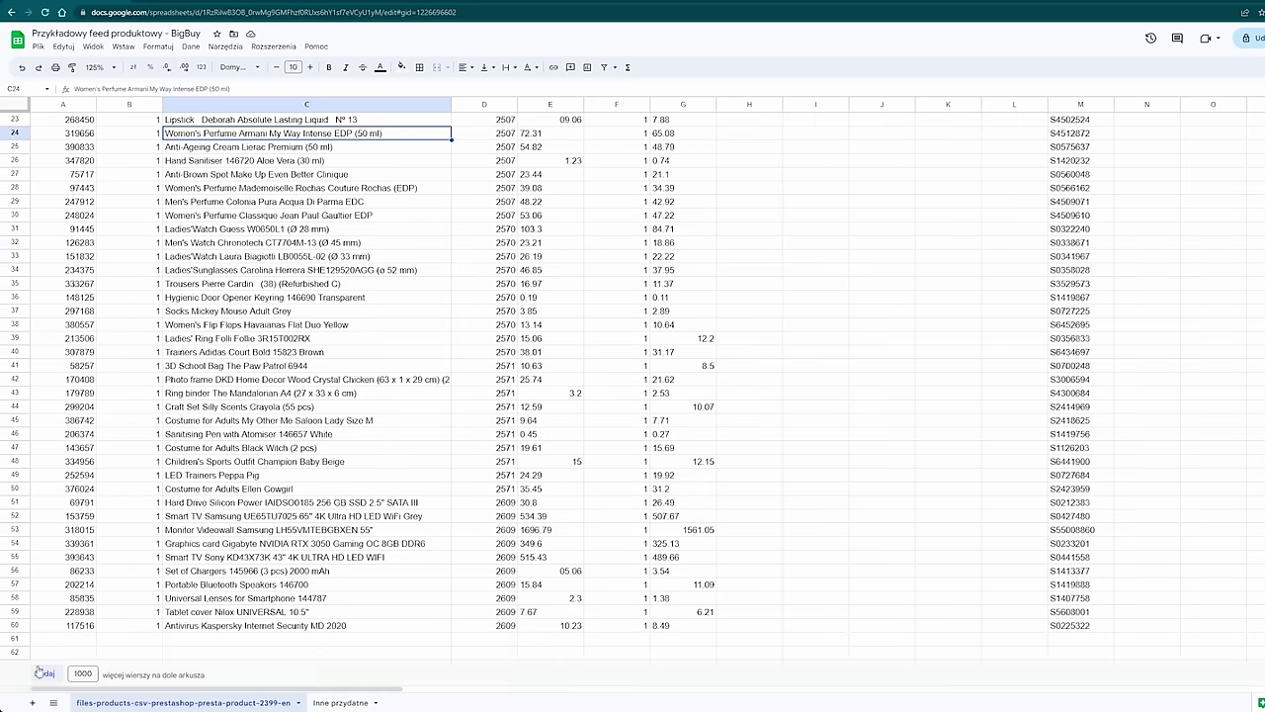
click(202, 612)
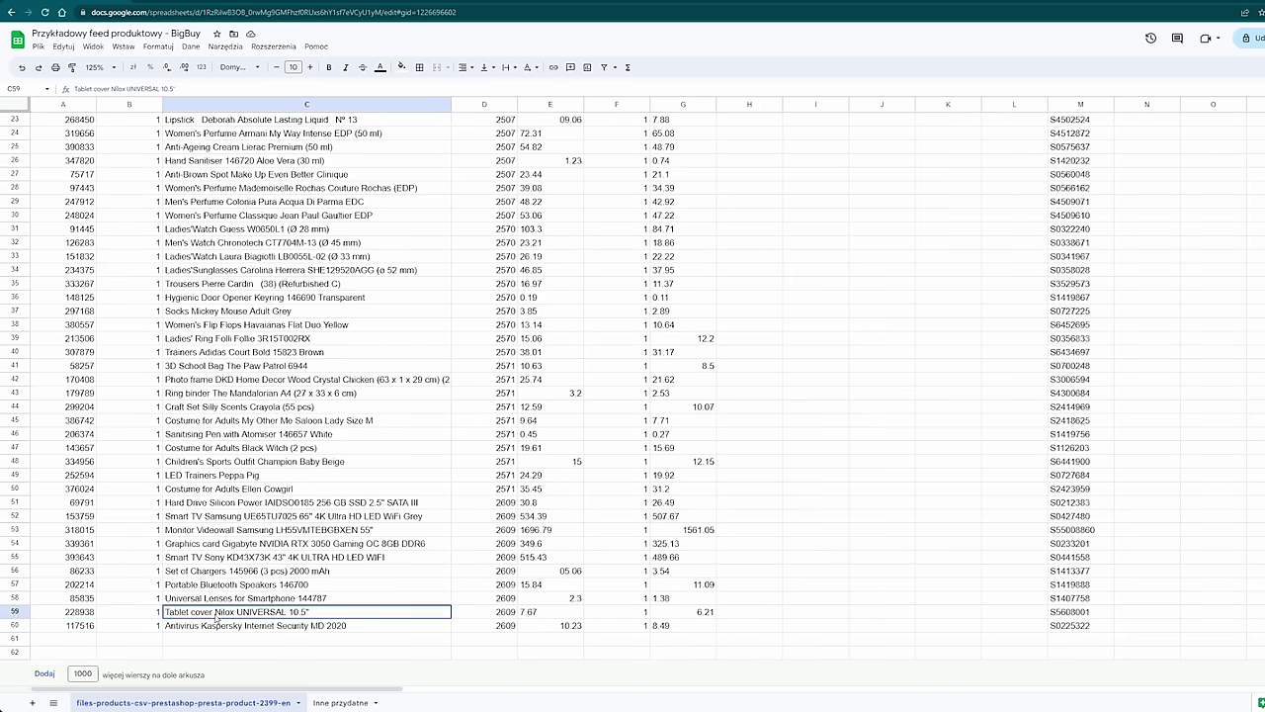
scroll(219, 611, up, 5)
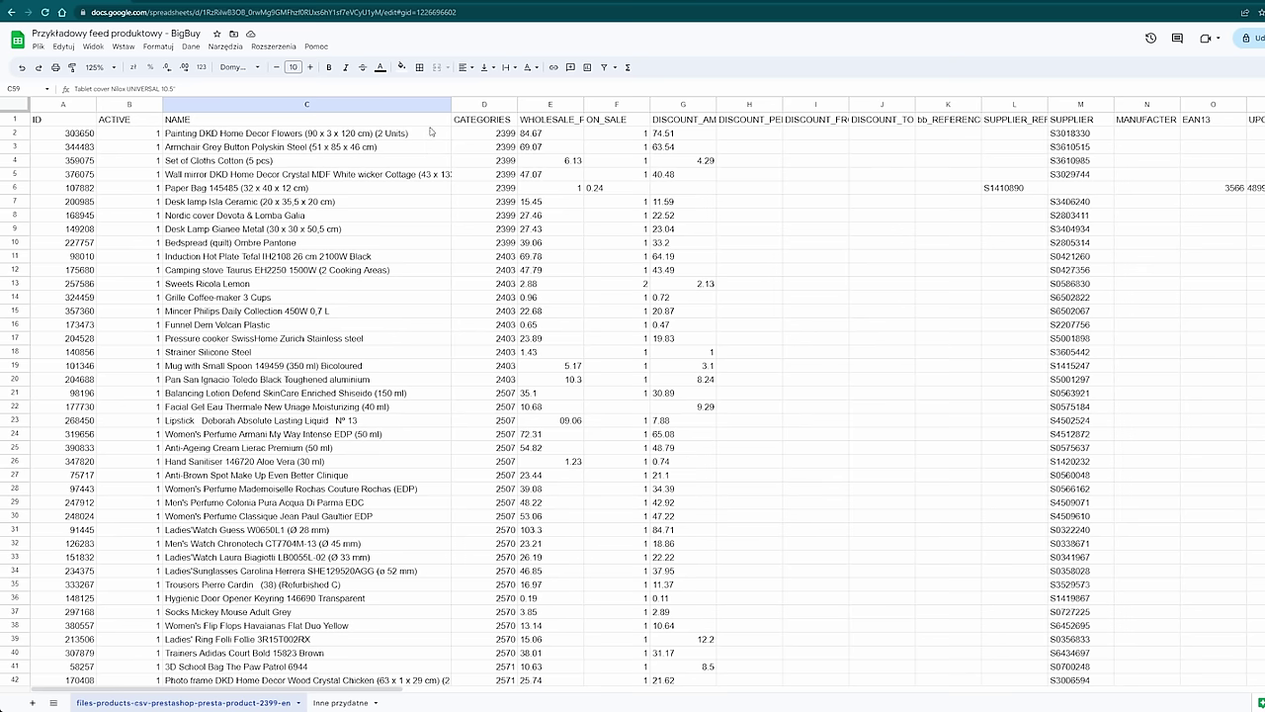
right_click(494, 106)
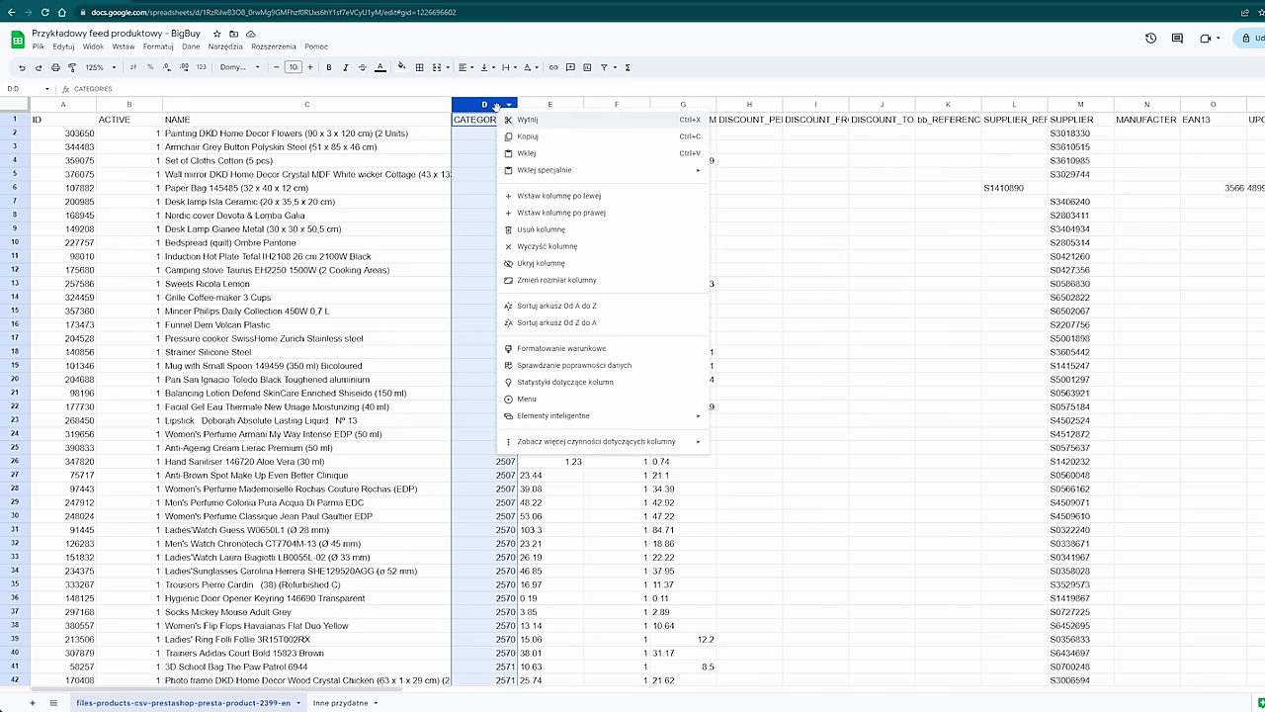
click(602, 202)
right_click(494, 105)
click(573, 197)
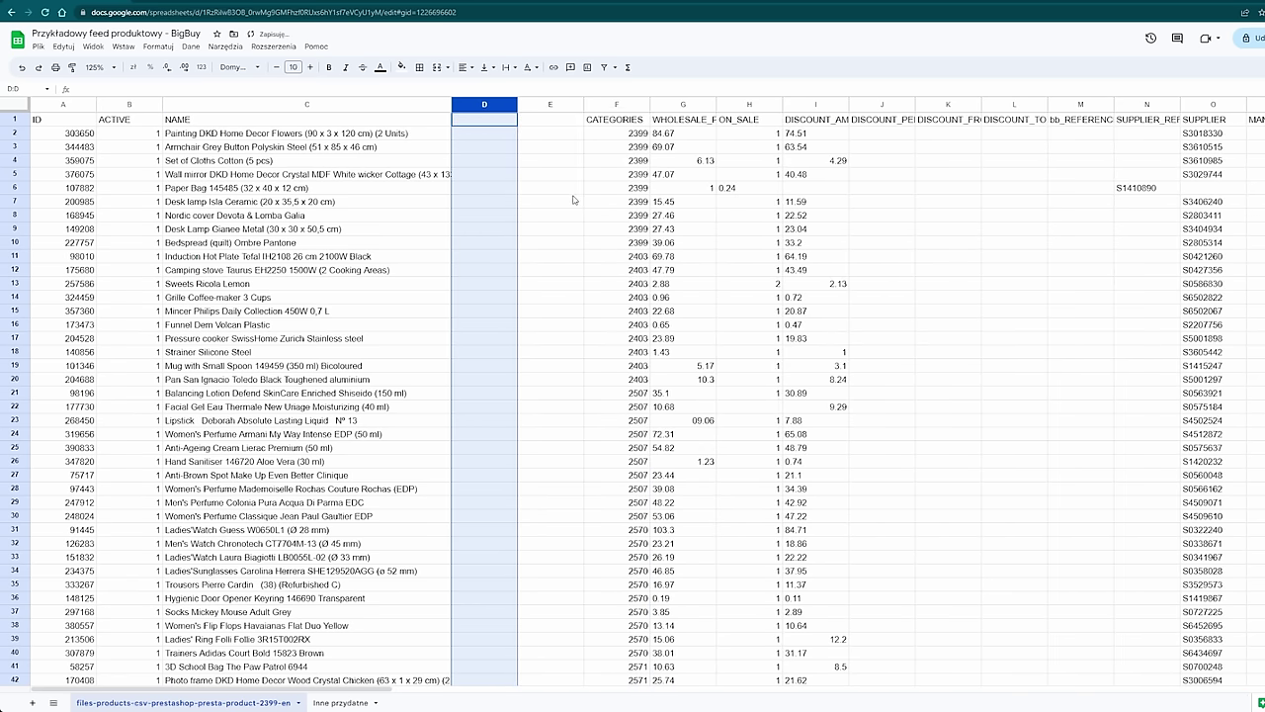
Step: Enter the prompt "przetłumacz na polski" in D2 and widen column D to fit the text
click(482, 143)
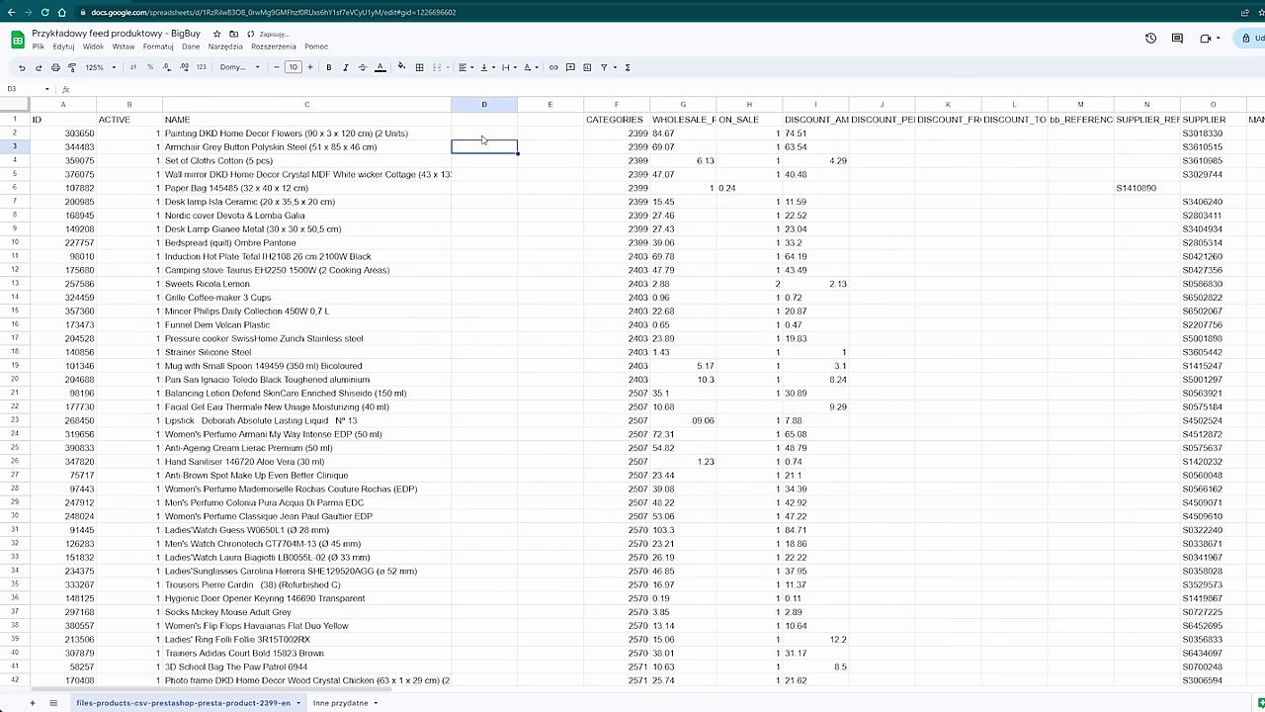
click(483, 137)
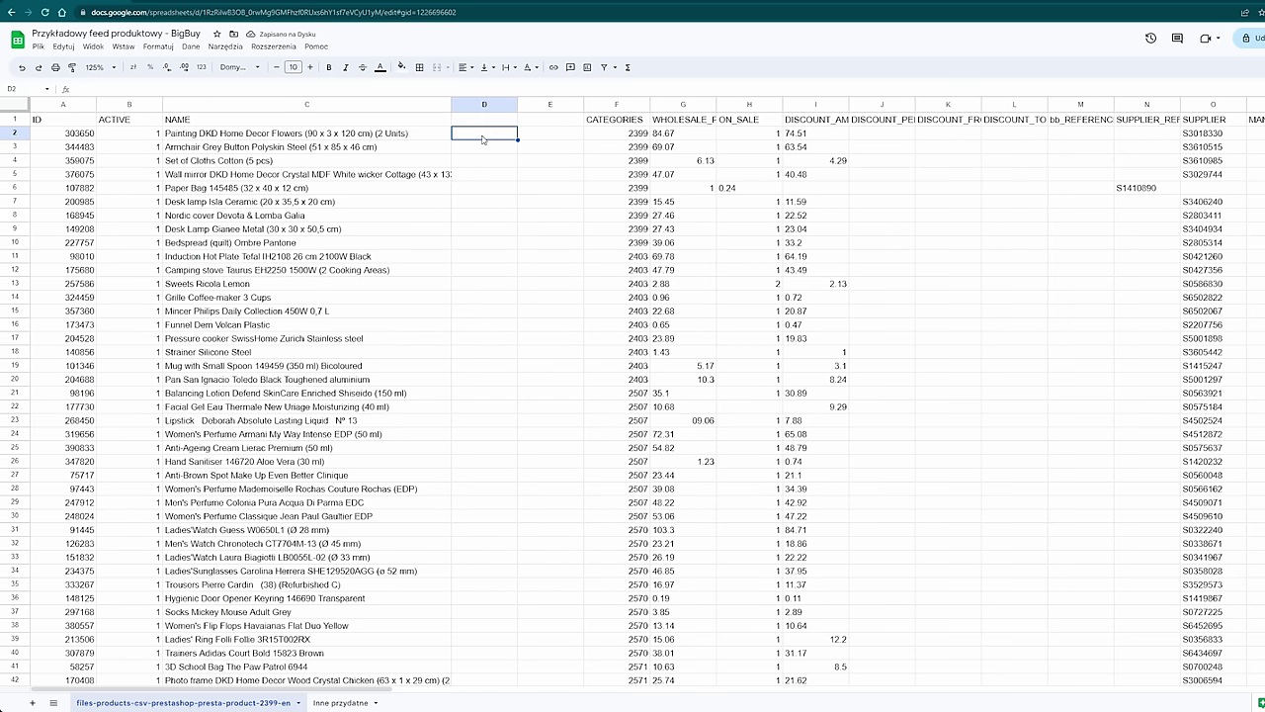
text(przetłumacz)
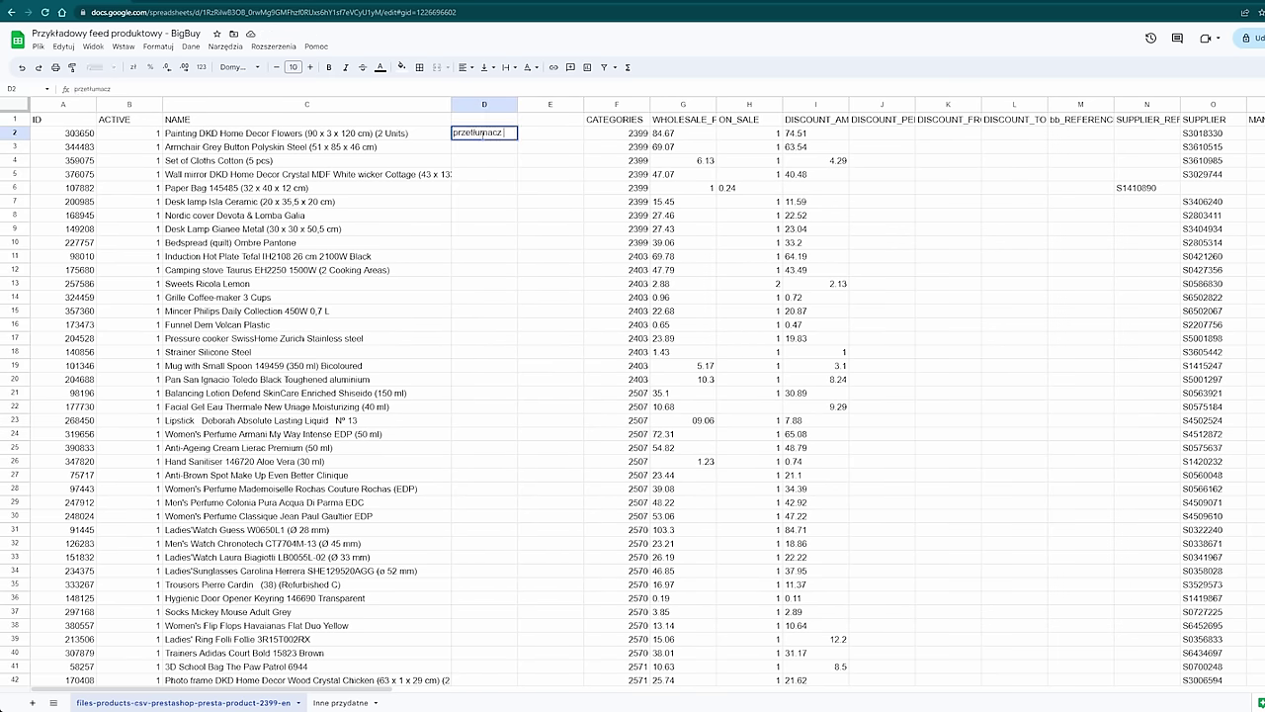
text( na polski)
key(Tab)
drag(517, 104, 545, 104)
Step: Enter the formula =gpt(C2:D2) in E2 to translate the product name with the prompt beside it
text(=gpt)
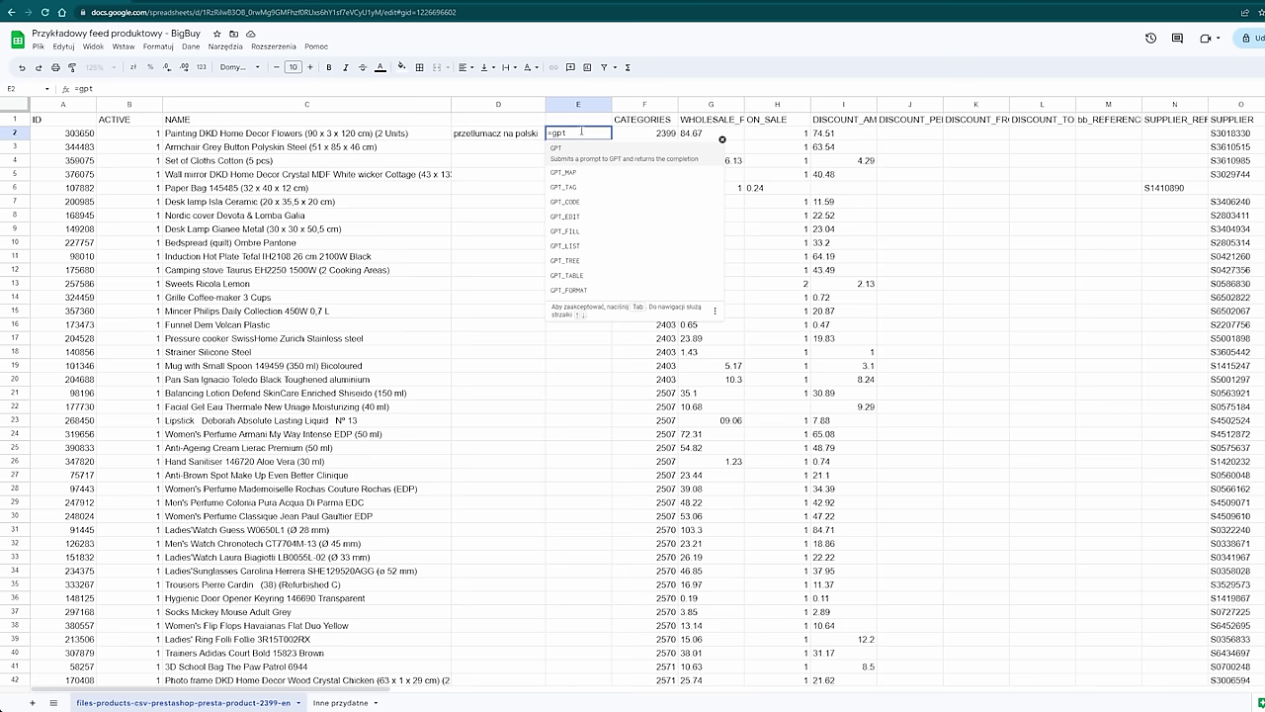
text(()
drag(521, 138, 418, 138)
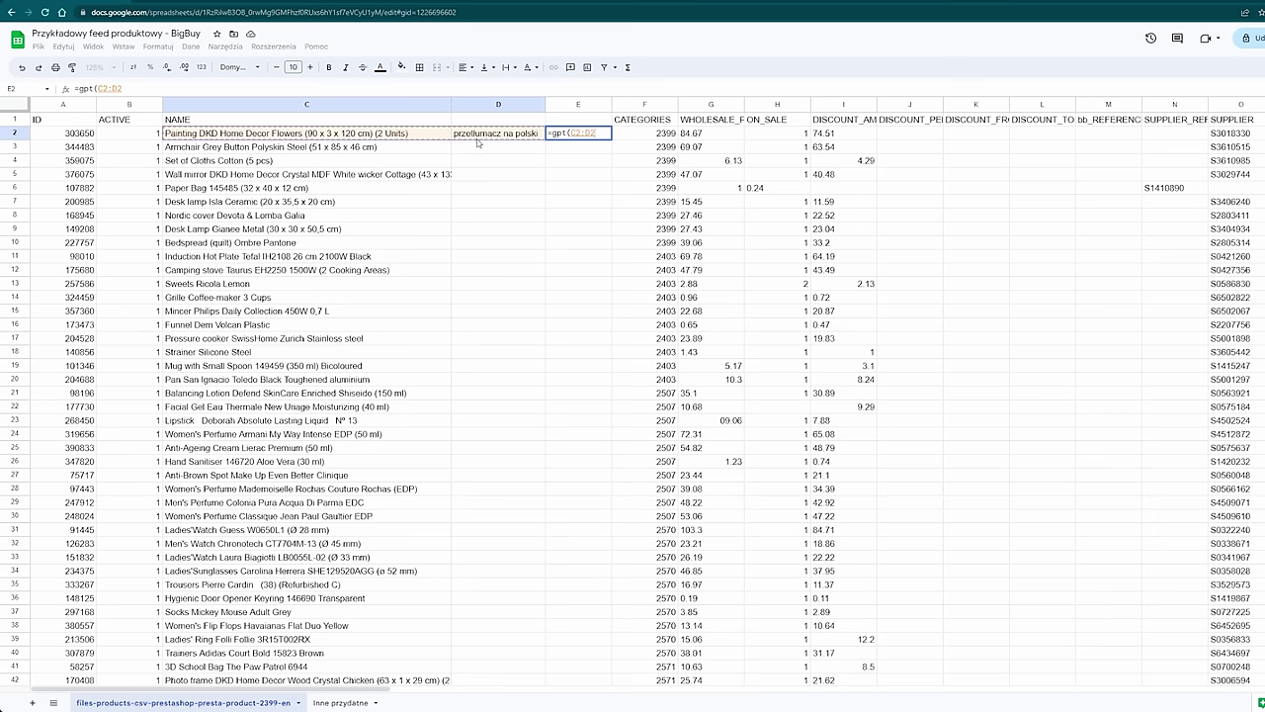
text())
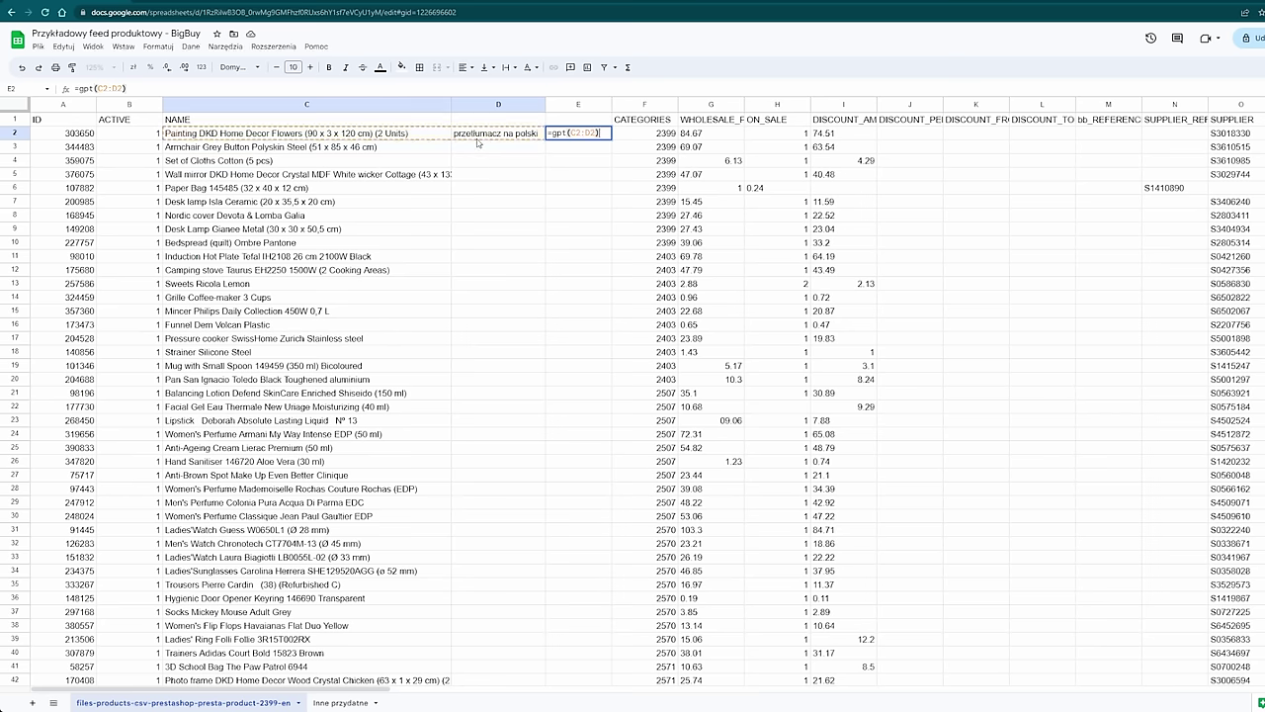
click(596, 133)
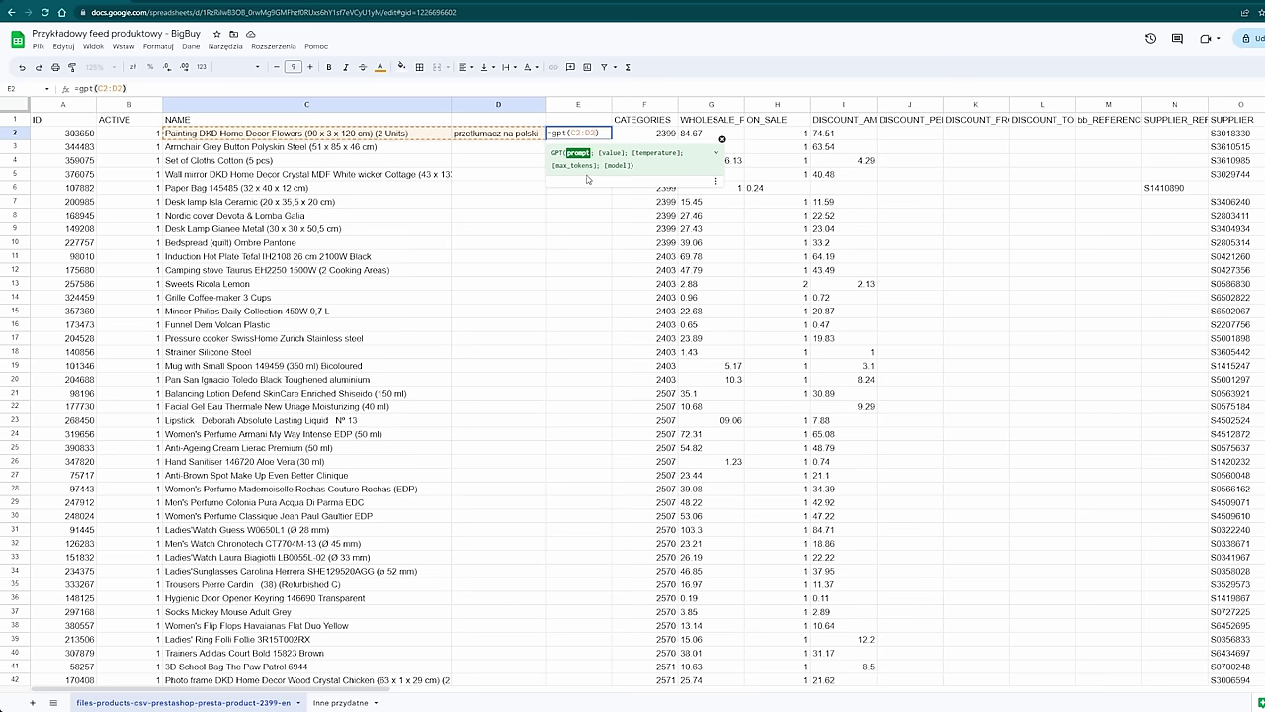
click(603, 132)
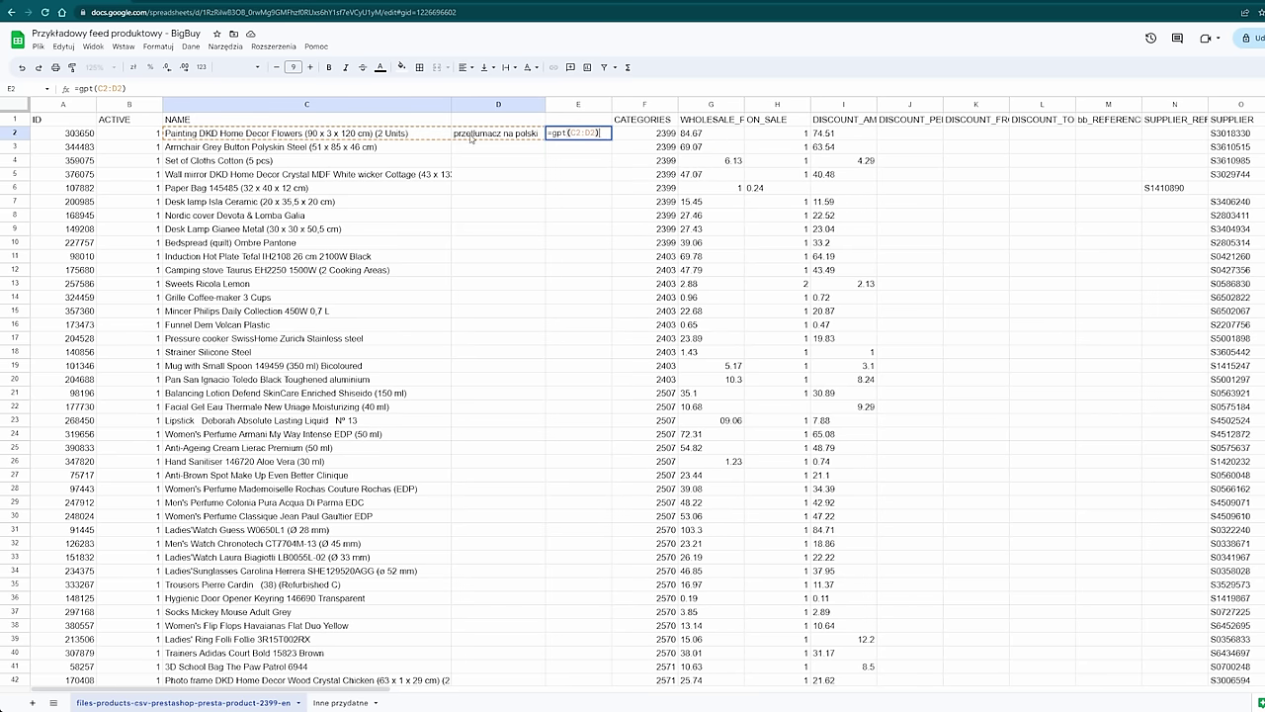
key(Return)
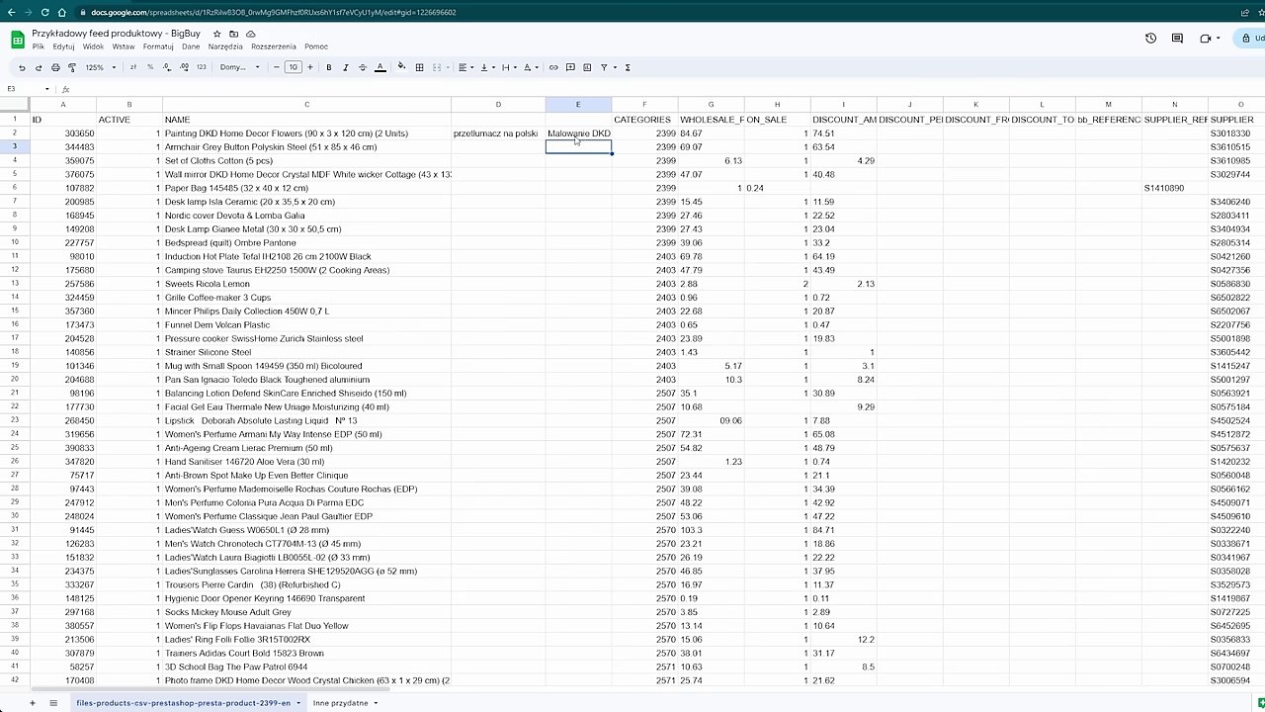
Step: Fill D2:E2 down to the last product in row 60 and widen column E to show the translated names
click(598, 139)
drag(611, 104, 633, 104)
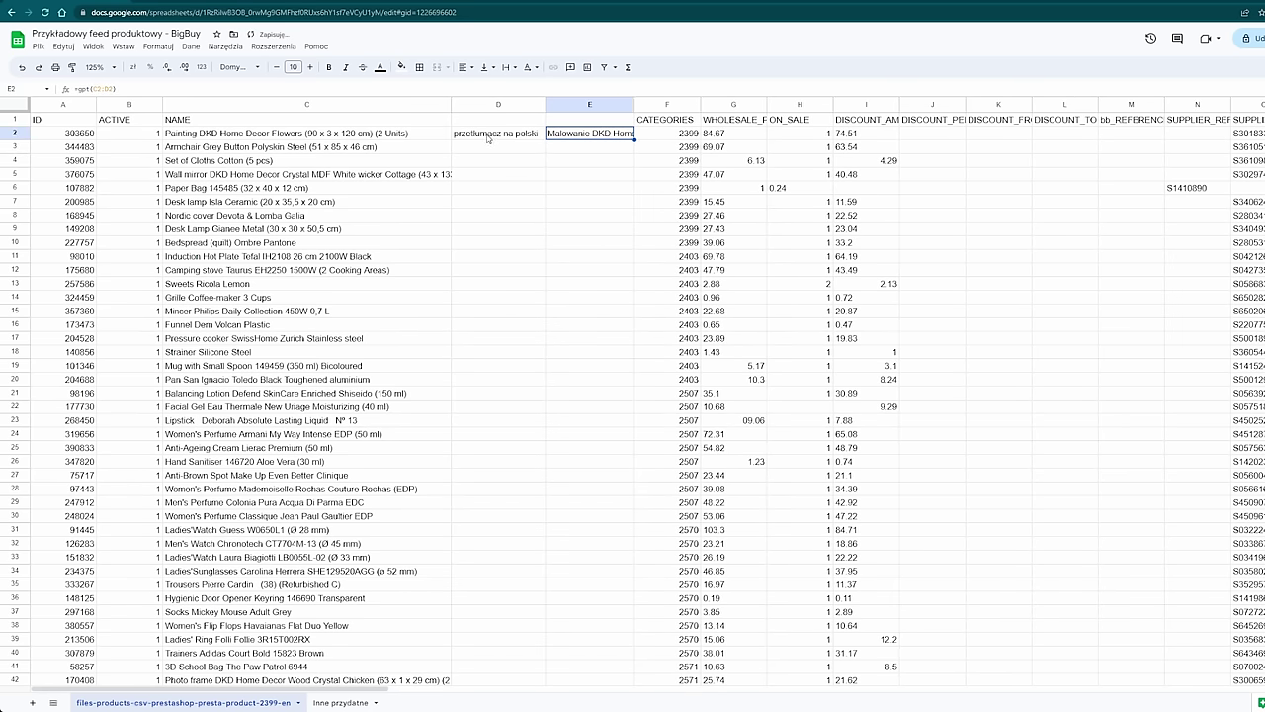
click(490, 139)
shift+click(600, 145)
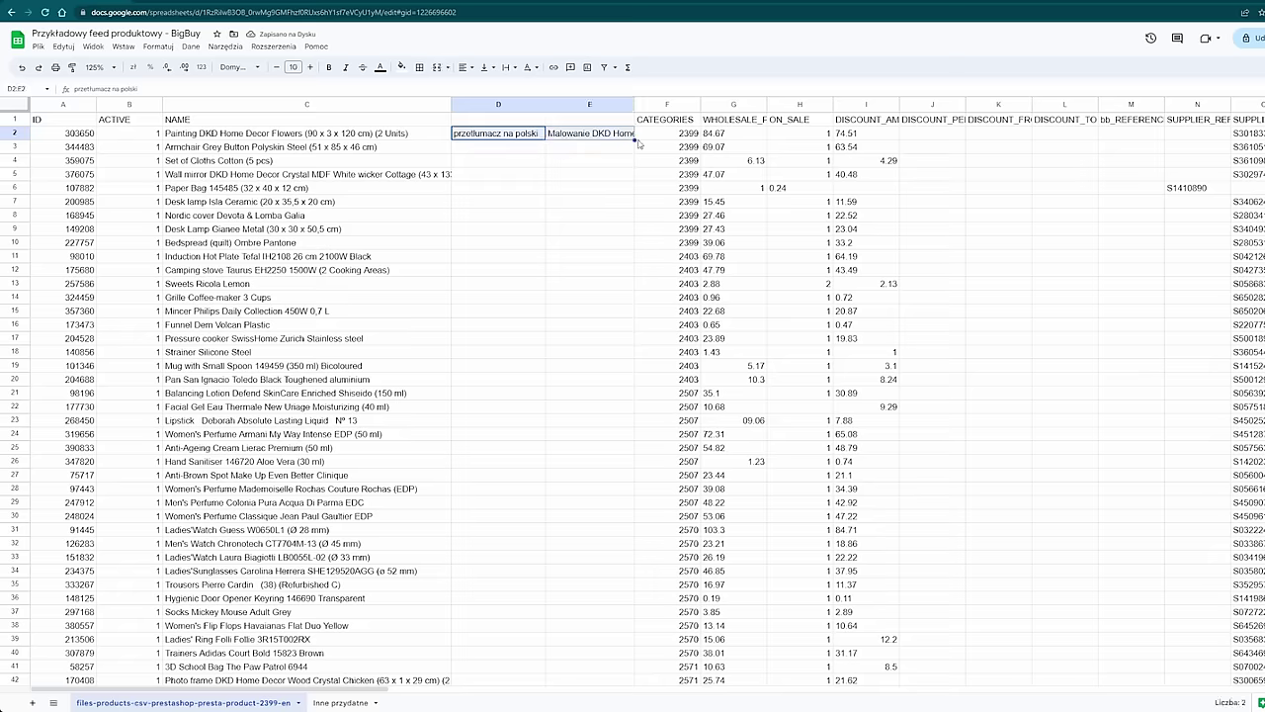
drag(633, 138, 632, 630)
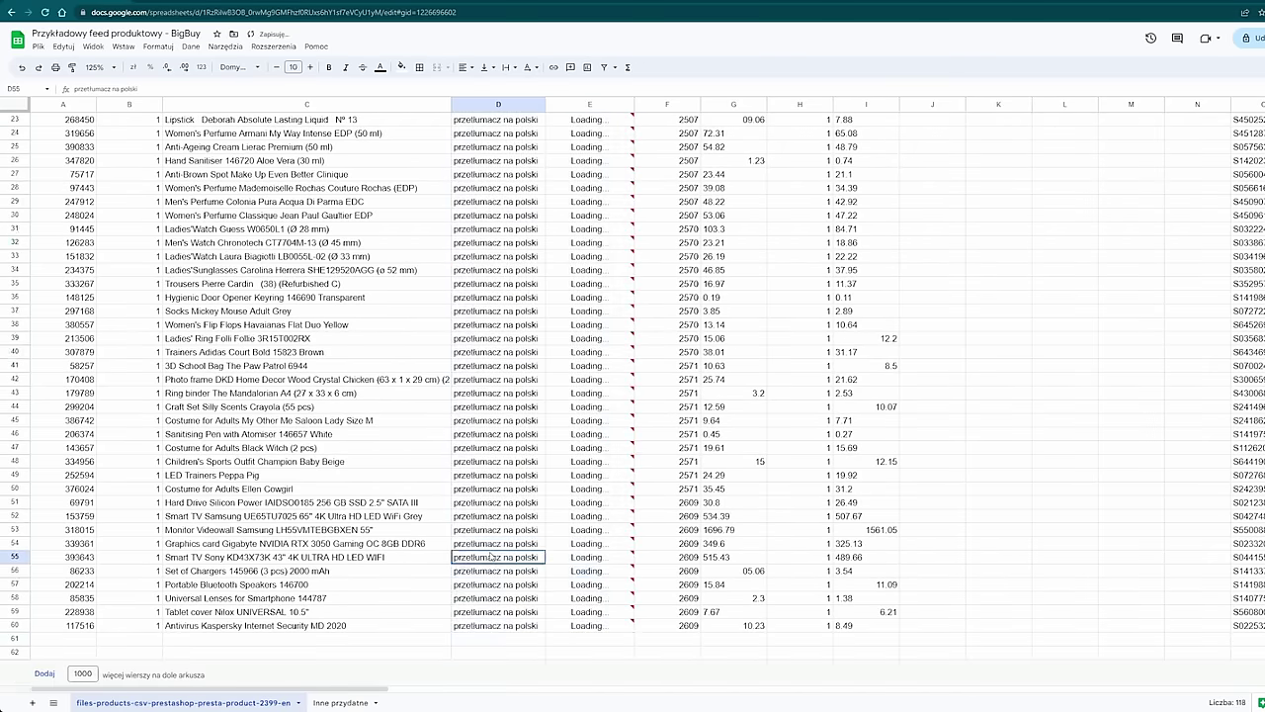
scroll(557, 432, up, 6)
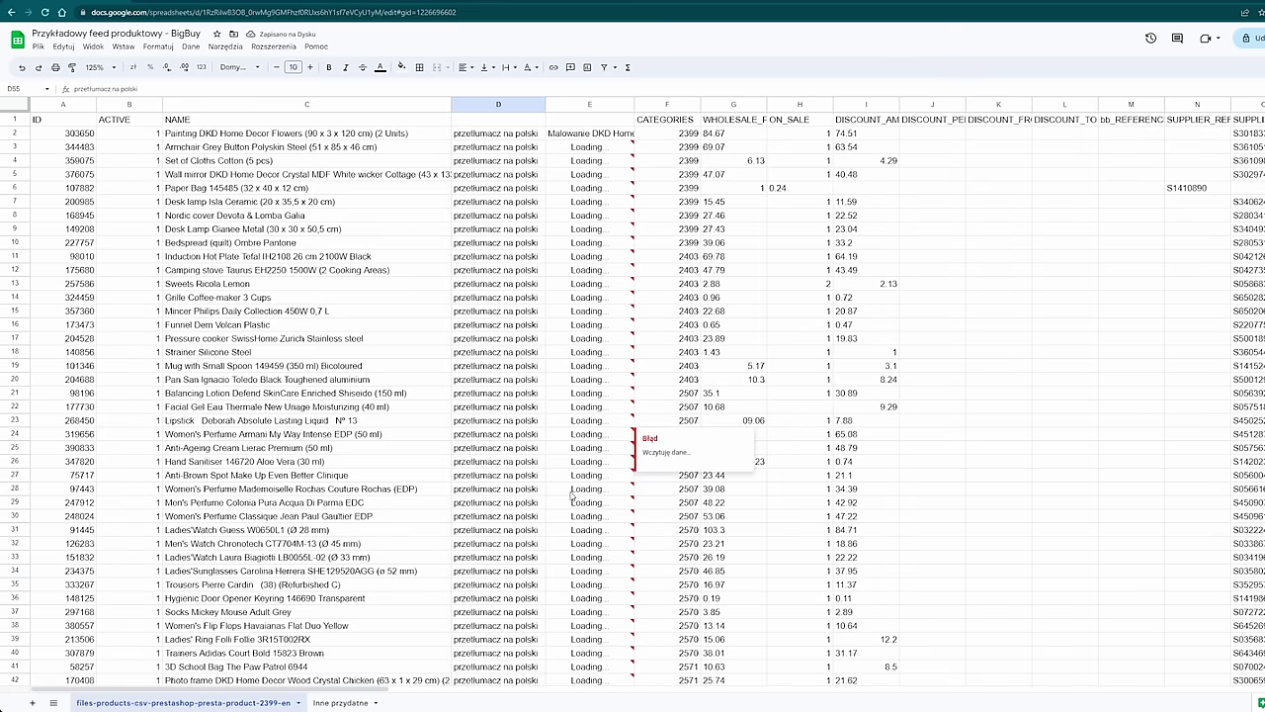
drag(635, 104, 821, 106)
click(661, 231)
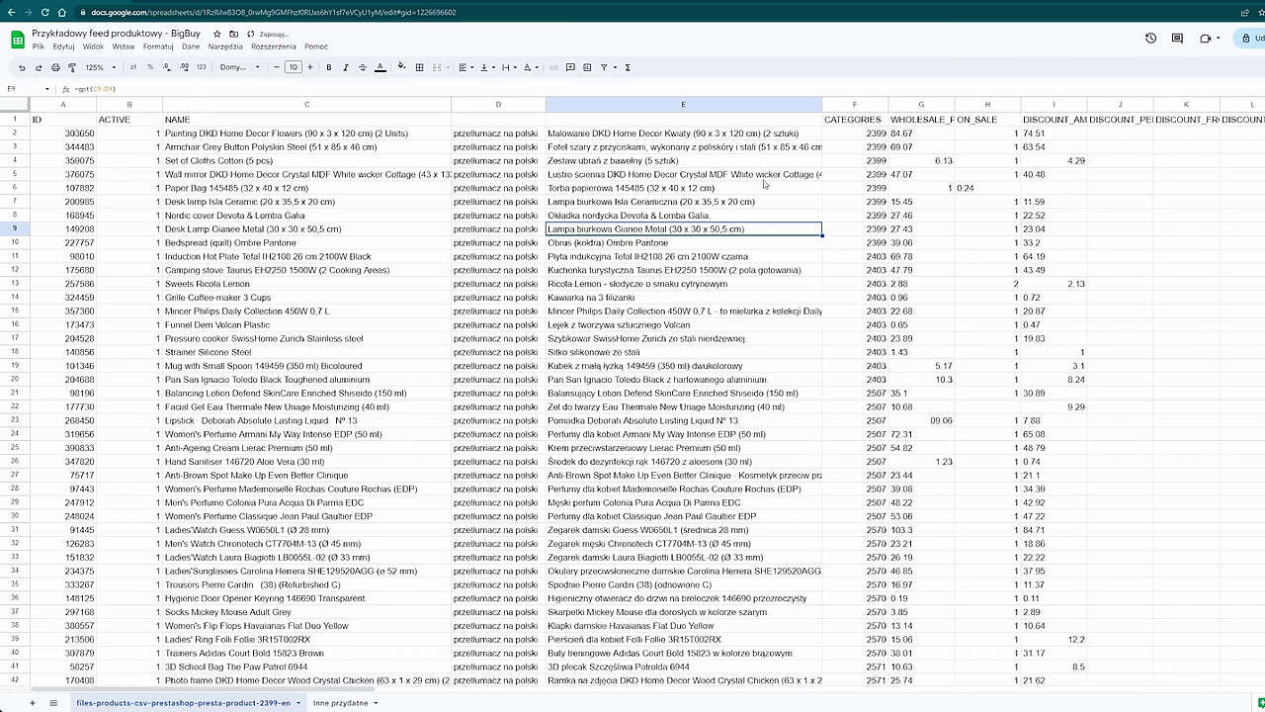
Step: Insert two empty columns before CATEGORIES and enter the prompt "napisz opis produktu w 3 akapitach" in F2
right_click(862, 107)
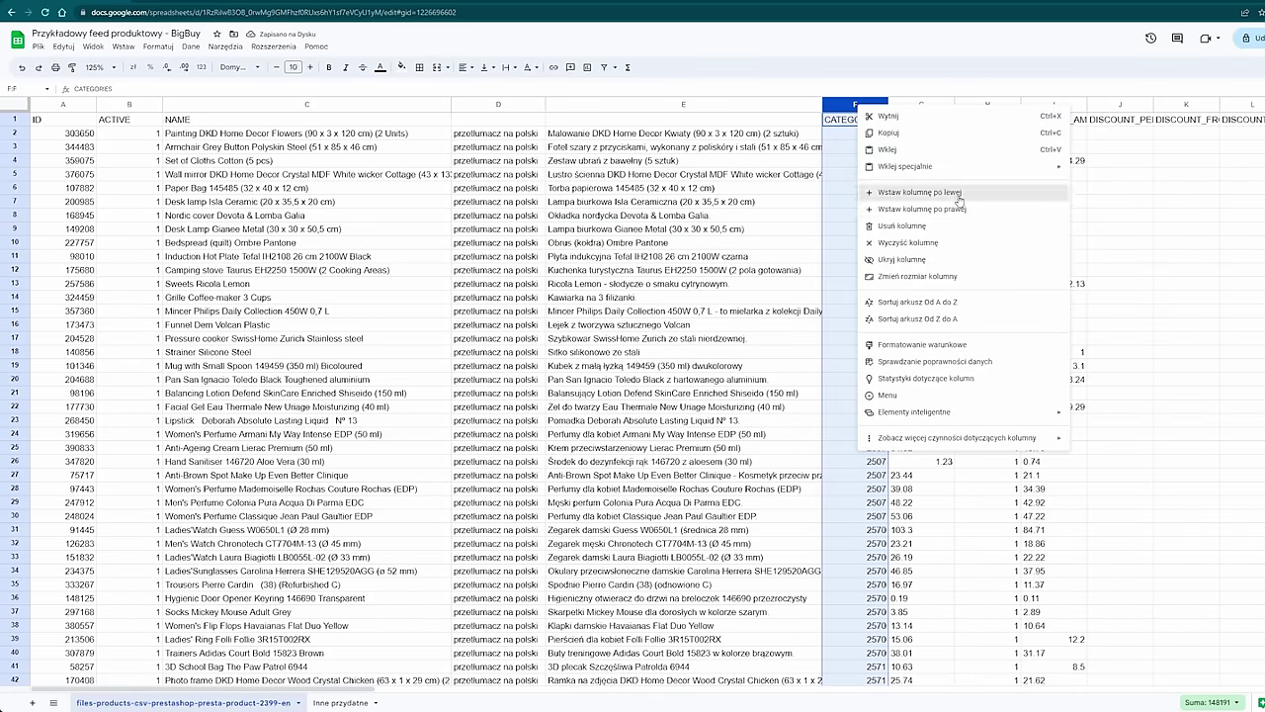
click(958, 193)
right_click(861, 107)
click(958, 194)
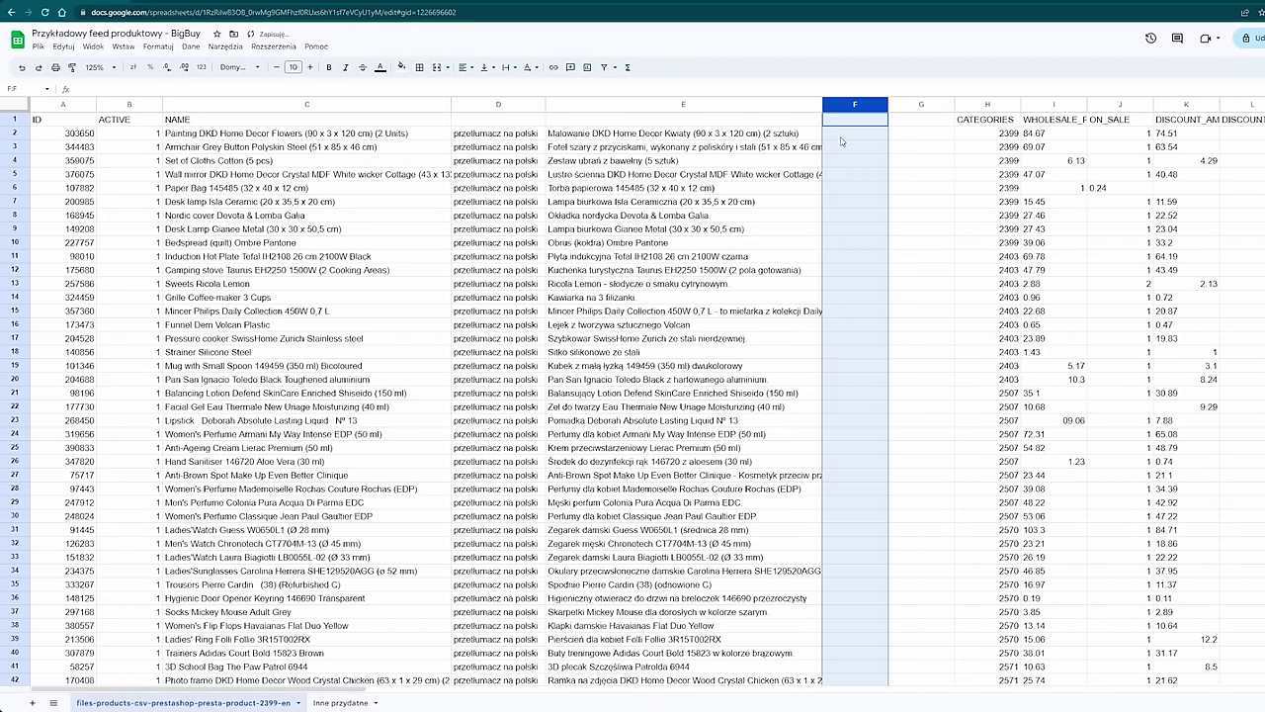
click(842, 133)
text(napisz popis prod)
Step: Enter the formula =gpt(E2:F2;;0,9;;) in G2 to generate a product description with temperature 0,9
click(914, 133)
text(=gpt()
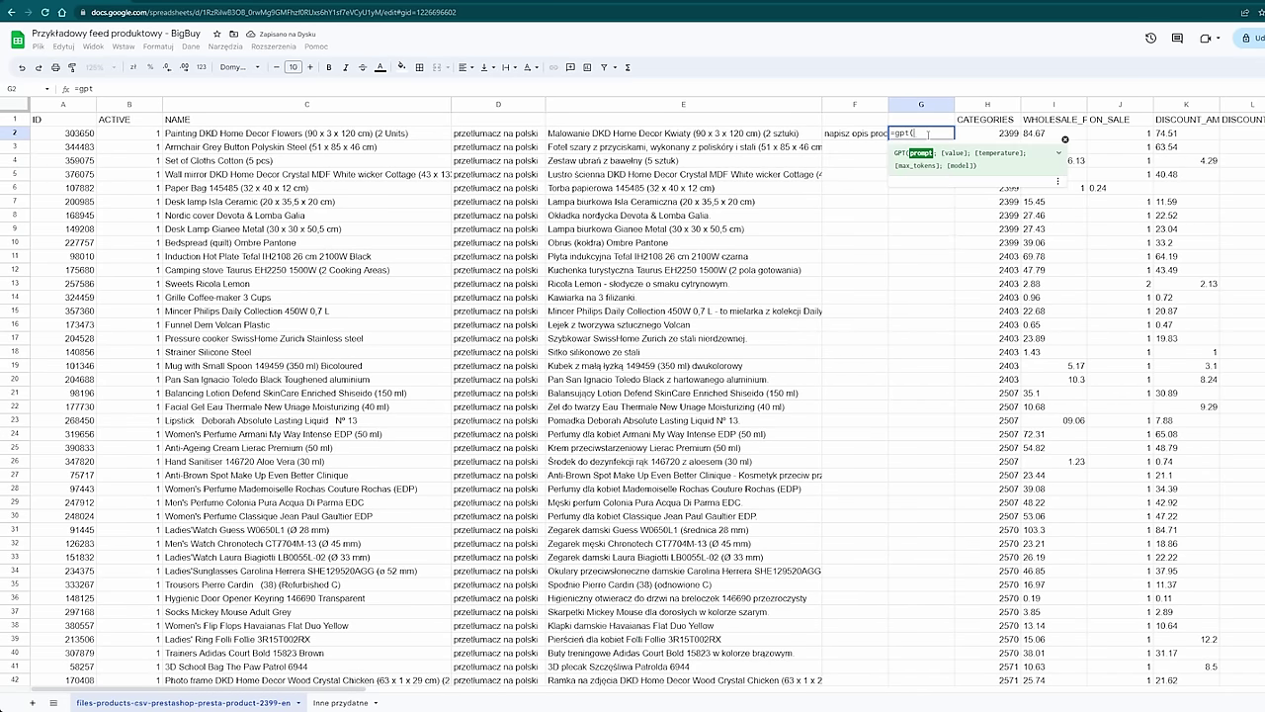
drag(852, 137, 786, 138)
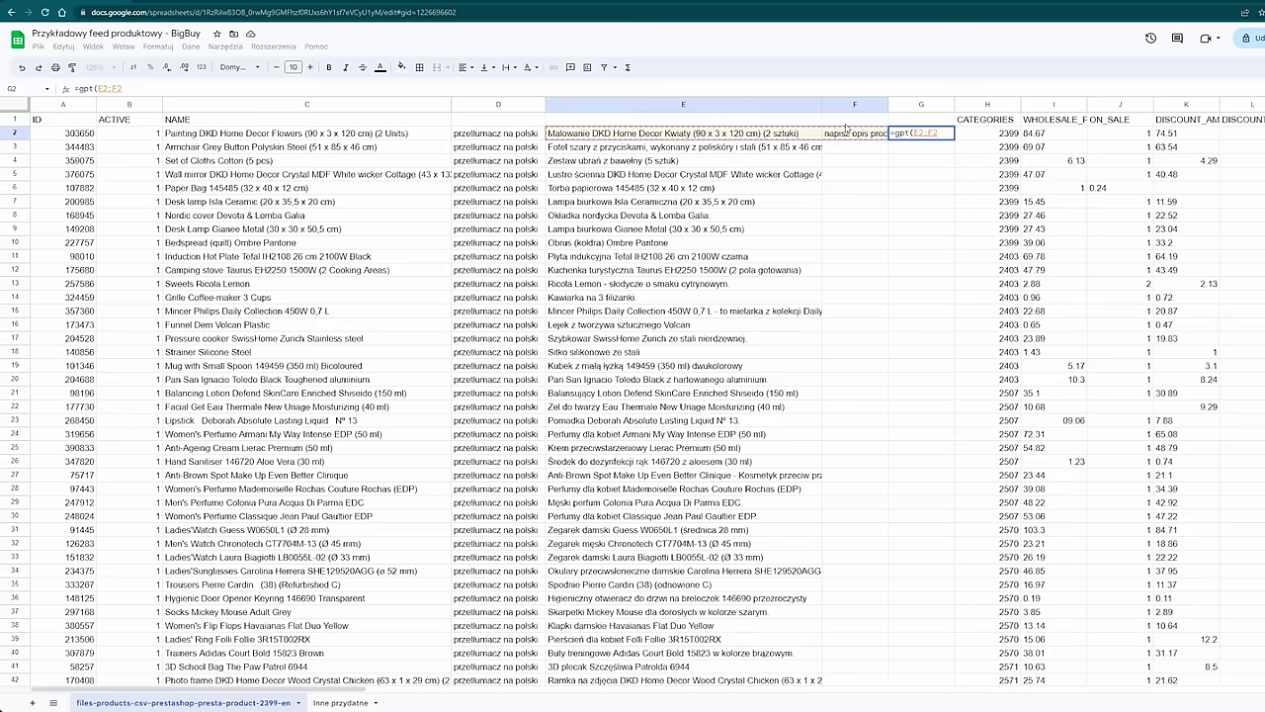
text(;)
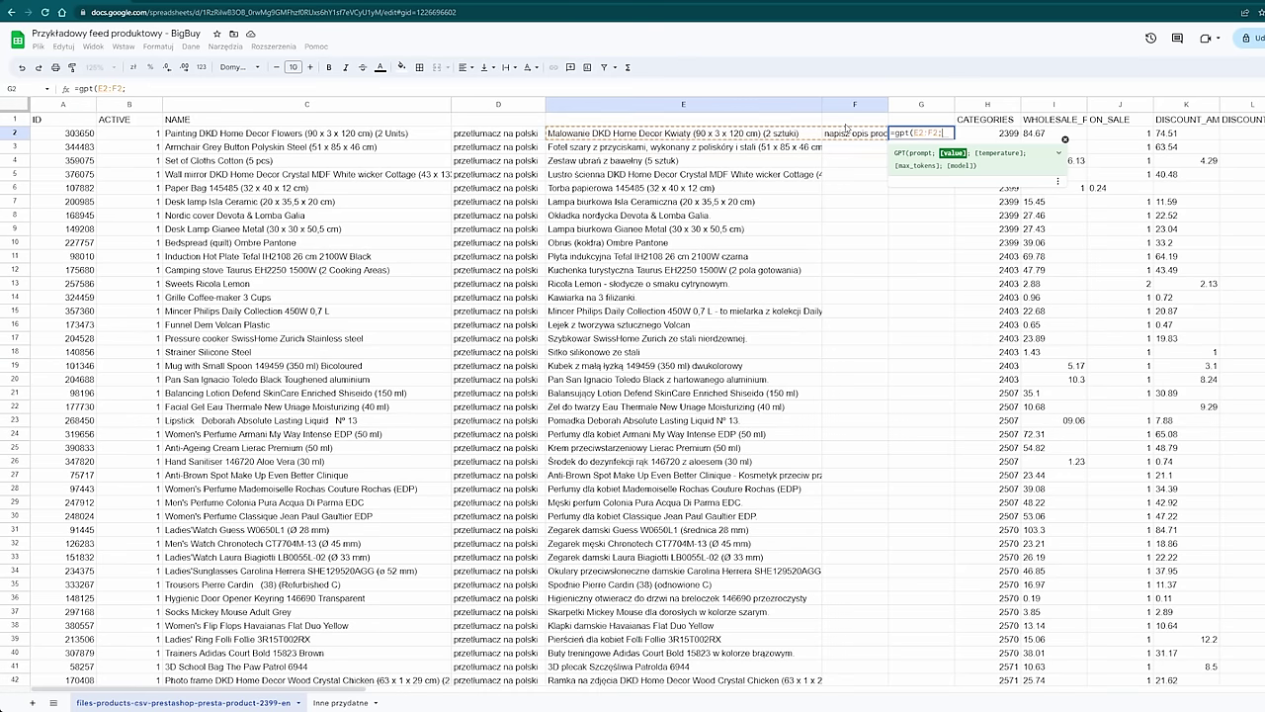
text(;)
text(0.9)
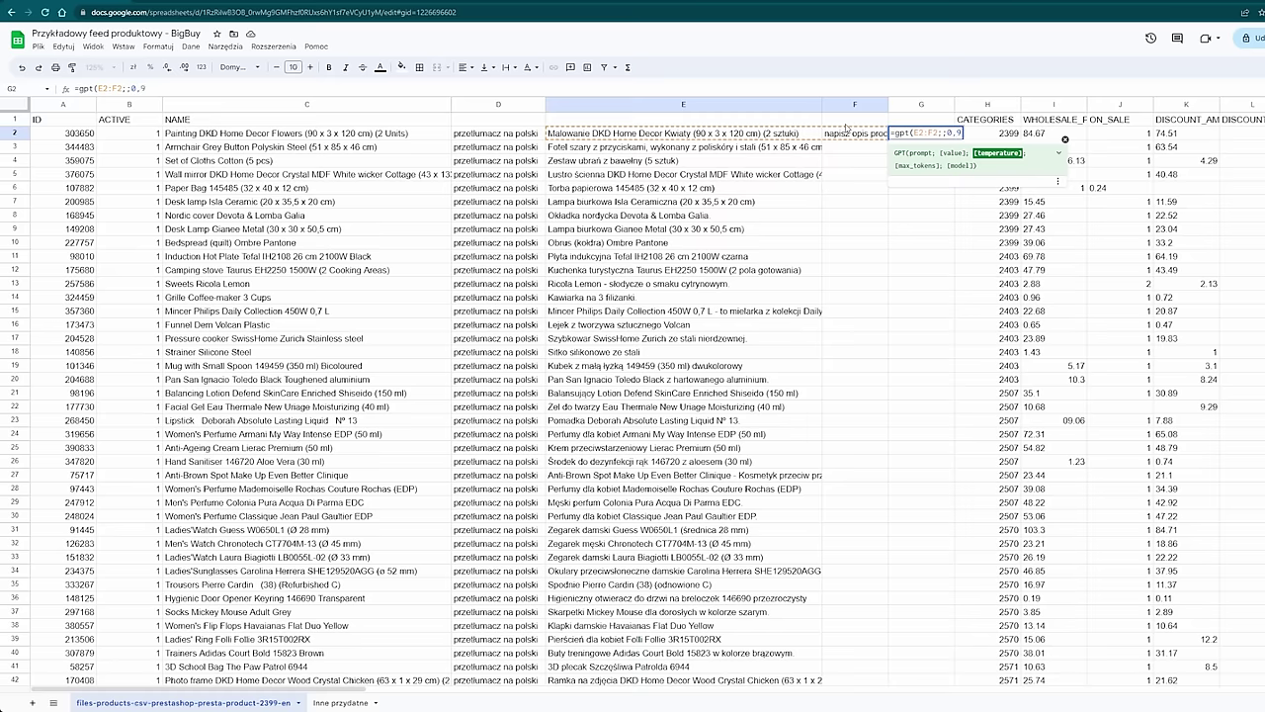
text(;;)
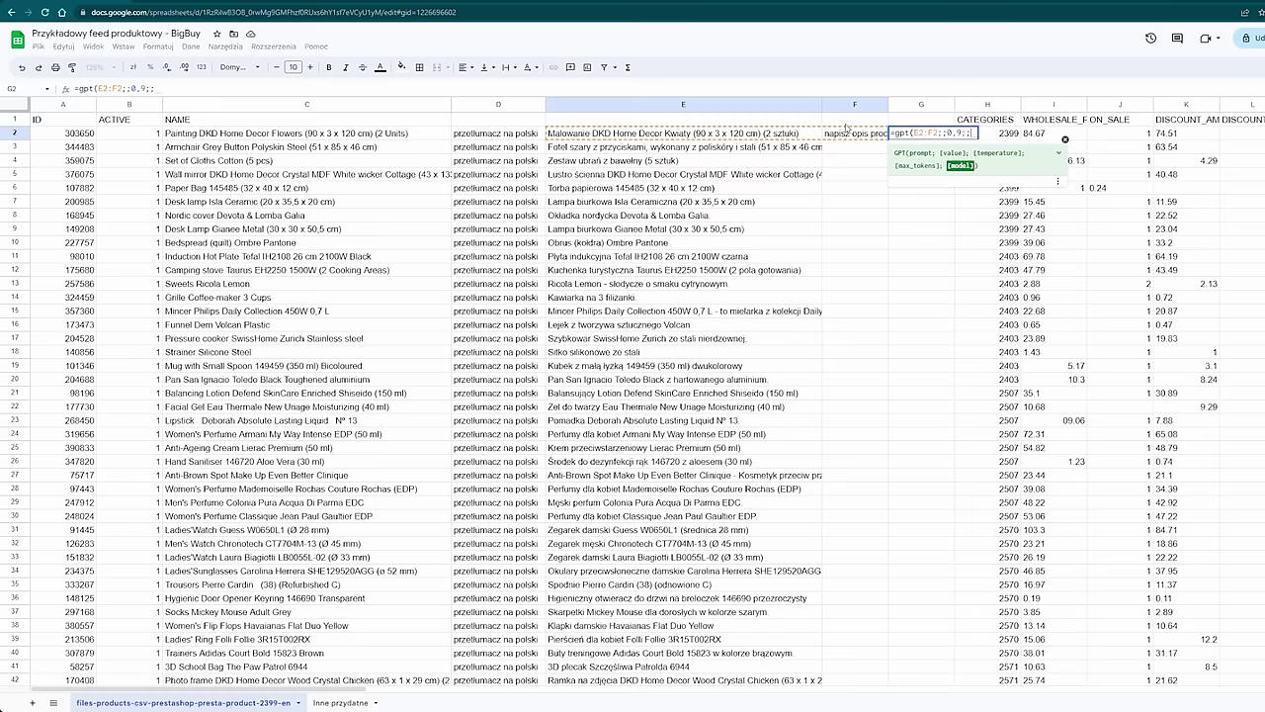
key(Return)
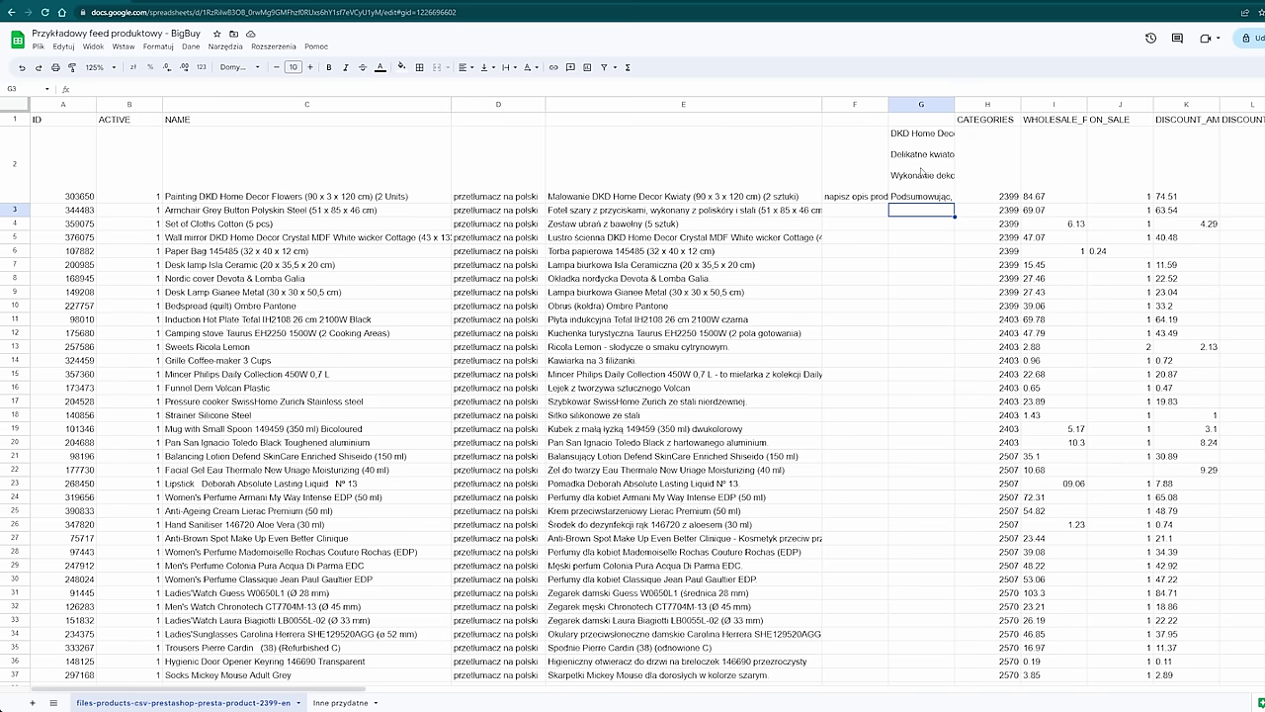
Step: Widen column G for the generated description and inspect the formula in G2 without changing it
click(922, 172)
drag(958, 107, 1103, 107)
double_click(974, 166)
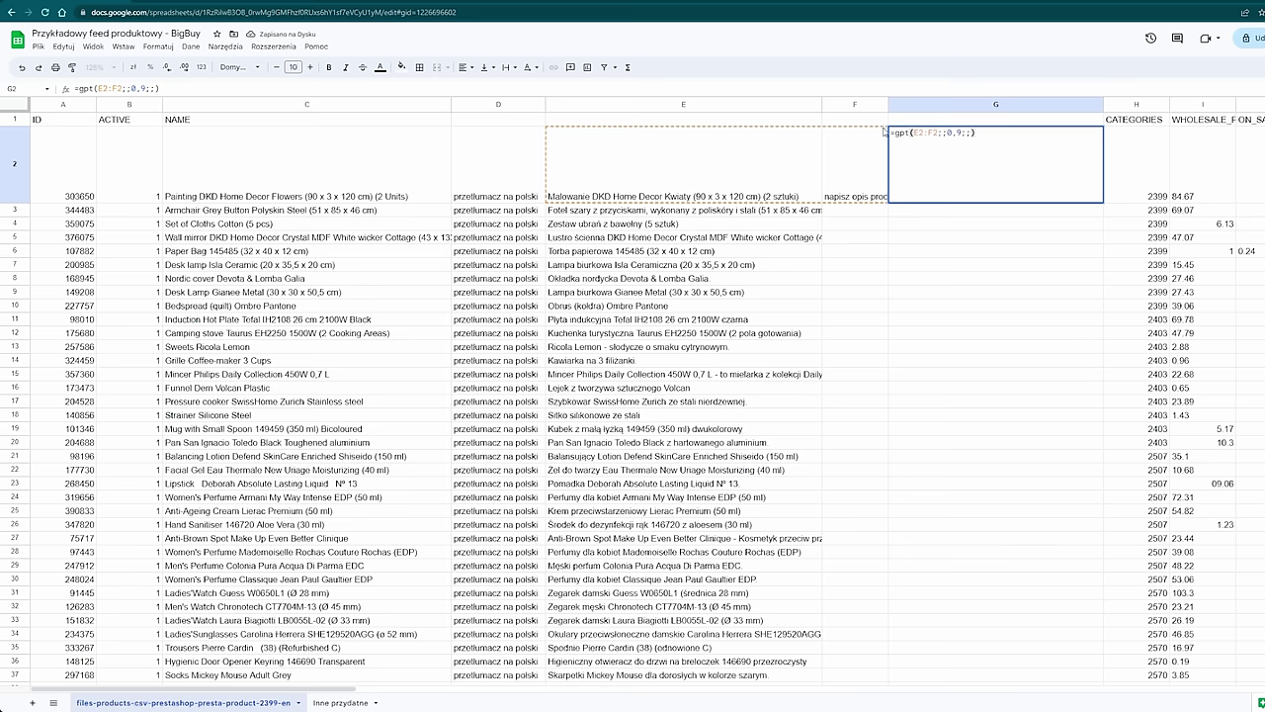
key(Escape)
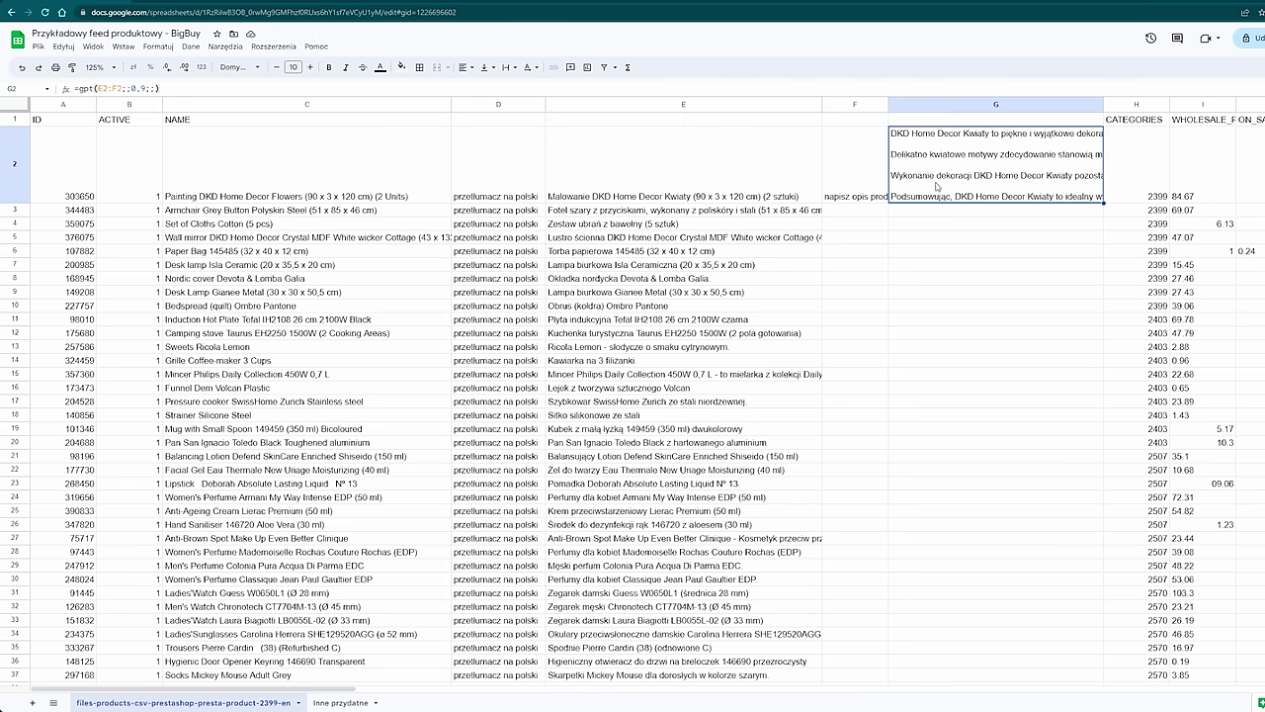
Step: Examine the full generated description from G2 by pasting its text into cell G8 and discarding that entry
click(946, 214)
click(951, 187)
key(ctrl+c)
click(918, 281)
key(ctrl+v)
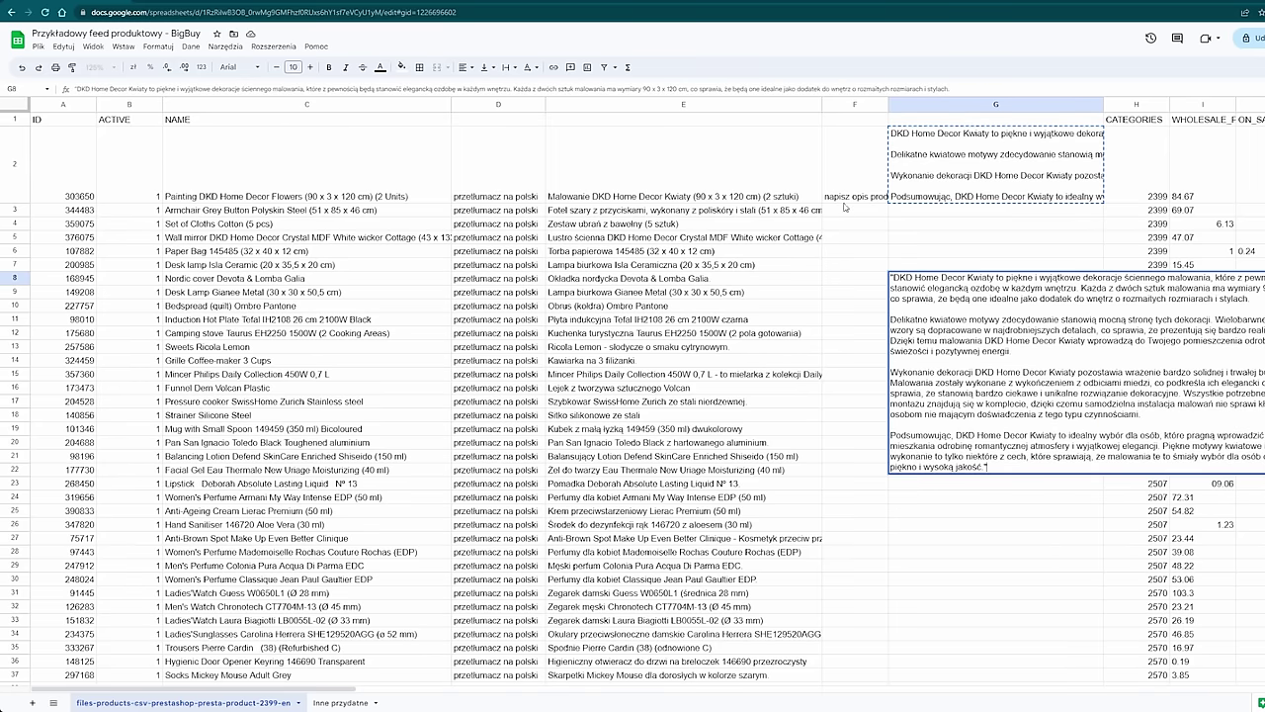
key(Escape)
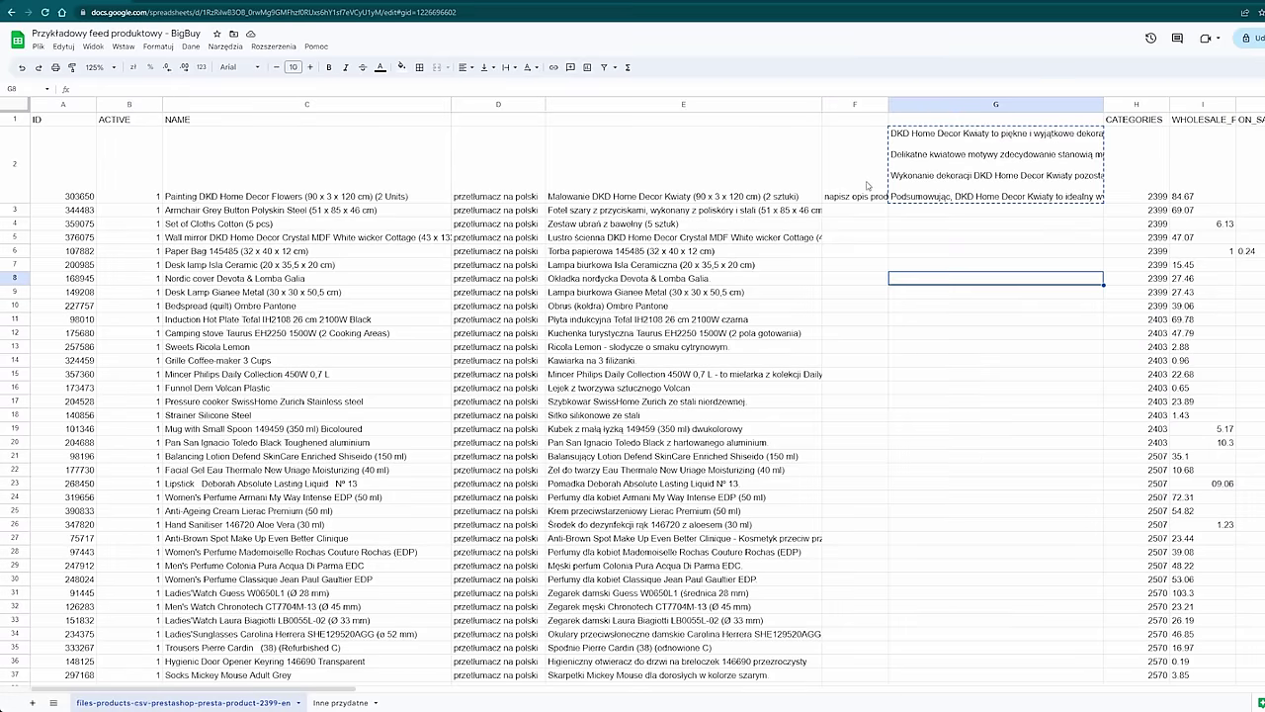
Step: Fill the description prompt and GPT formula in F2:G2 down to row 60 and review the generated descriptions
click(869, 189)
drag(915, 131, 965, 133)
key(Escape)
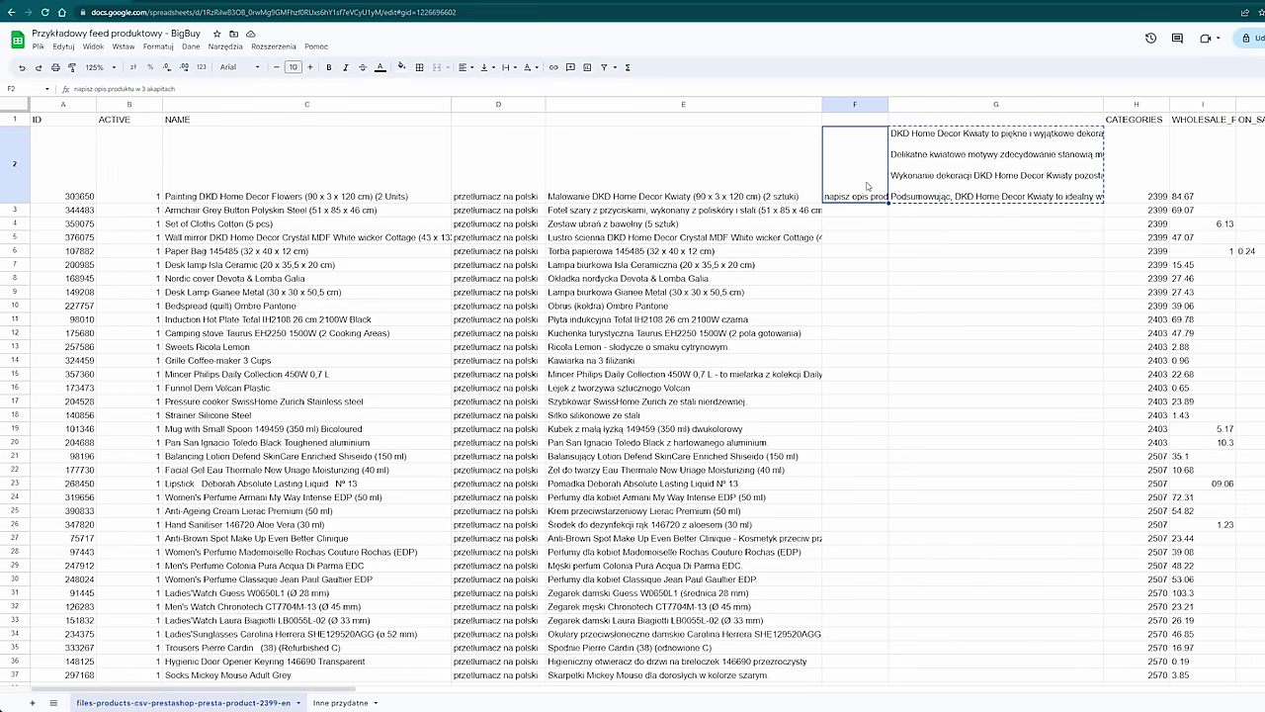
shift+click(959, 185)
drag(1105, 205, 1068, 618)
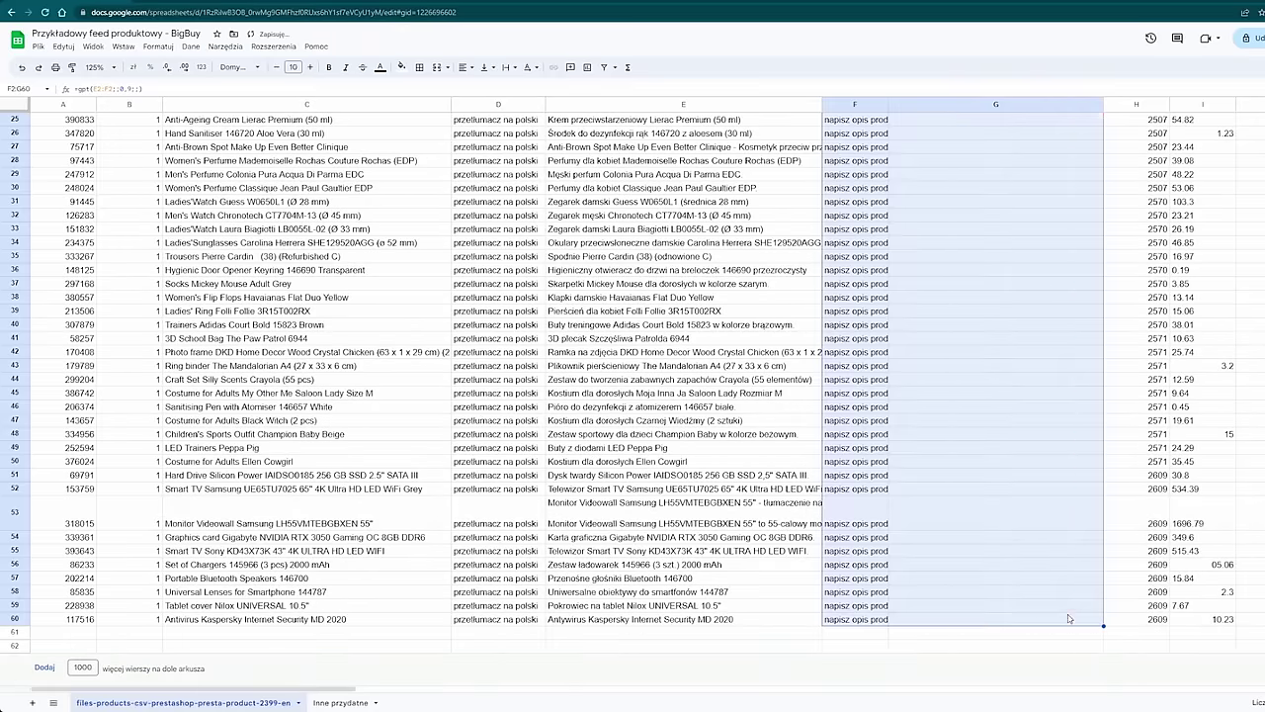
click(878, 447)
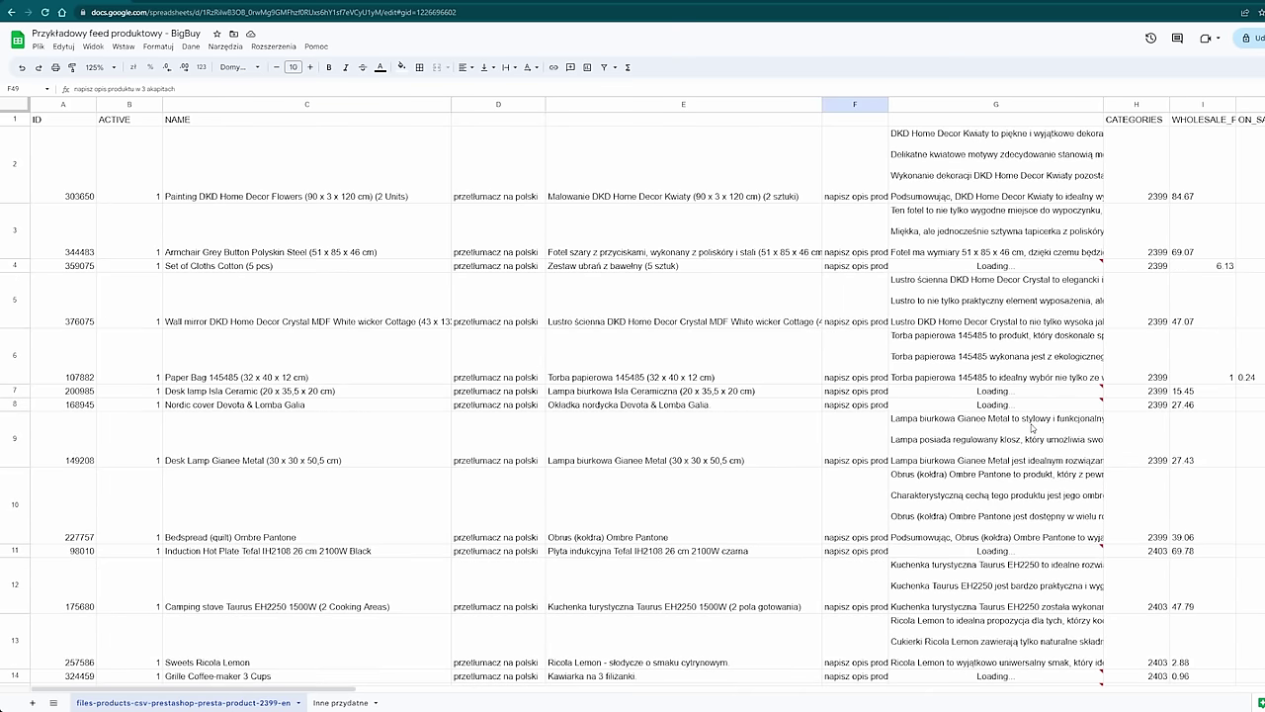
click(1015, 477)
scroll(1014, 485, down, 10)
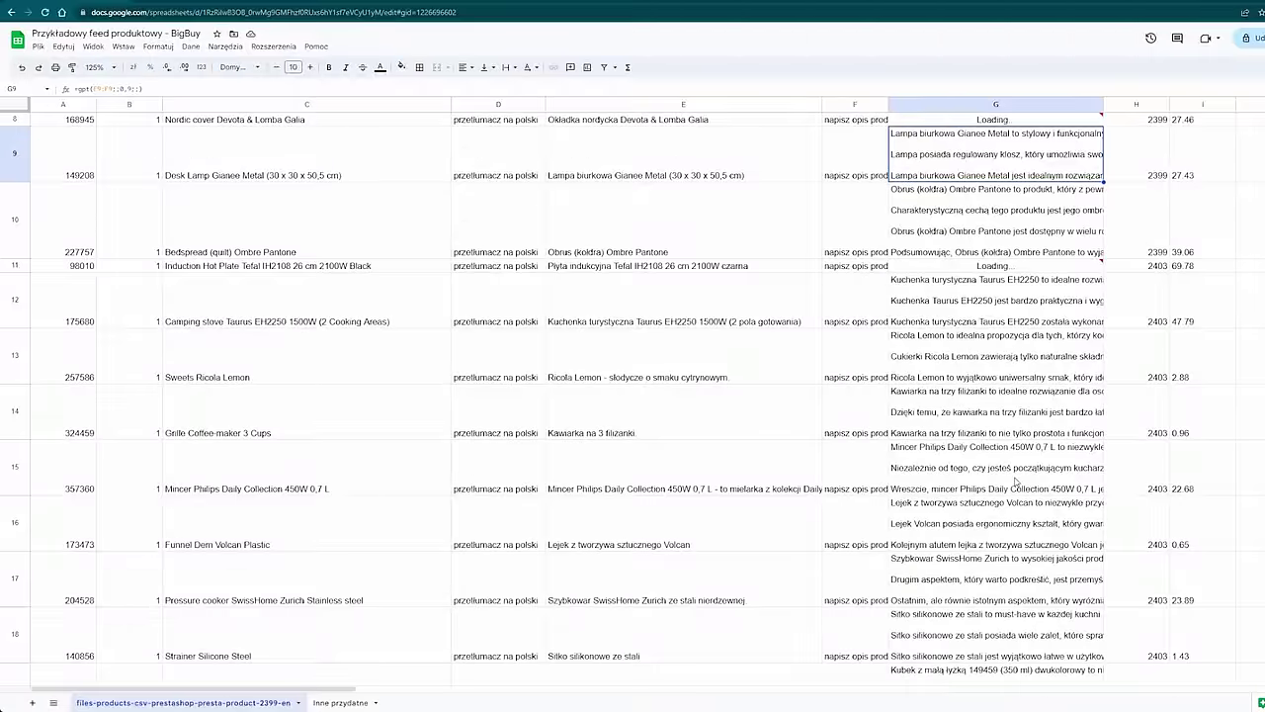
Step: Review the generated descriptions in column G, checking the one in G27 and the error details in G4
scroll(1009, 503, down, 5)
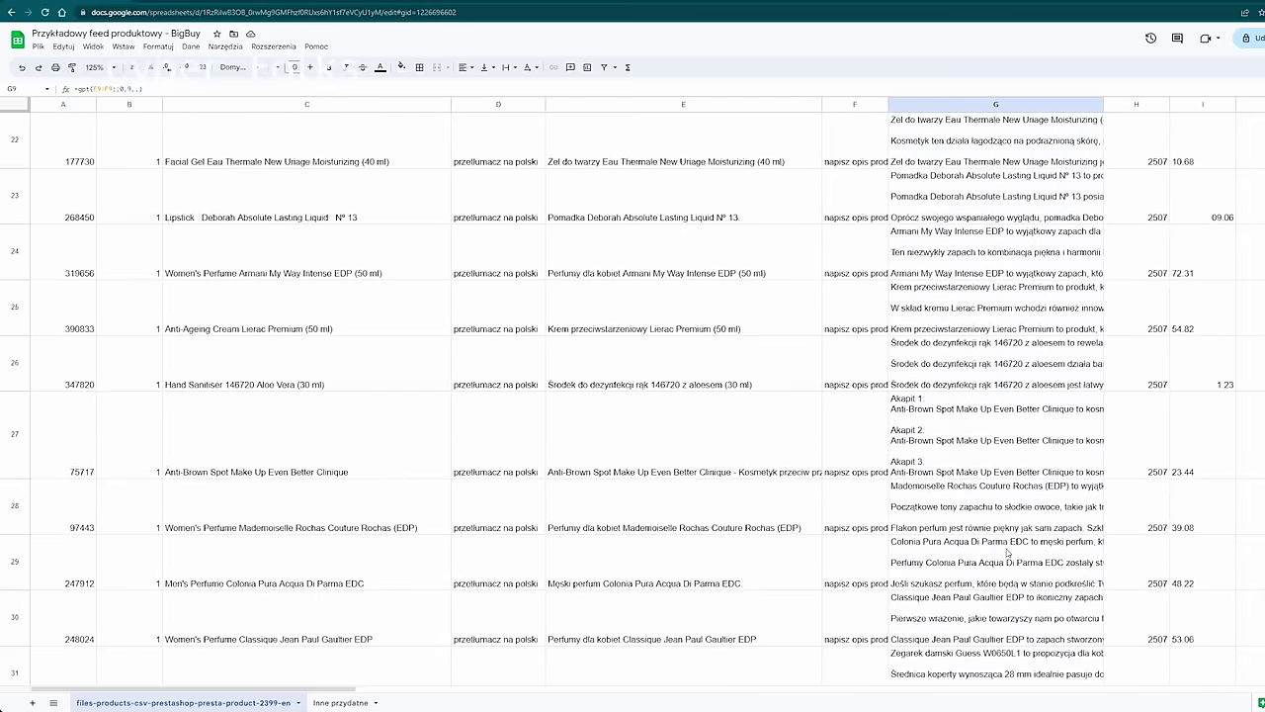
scroll(1008, 552, up, 1)
click(913, 406)
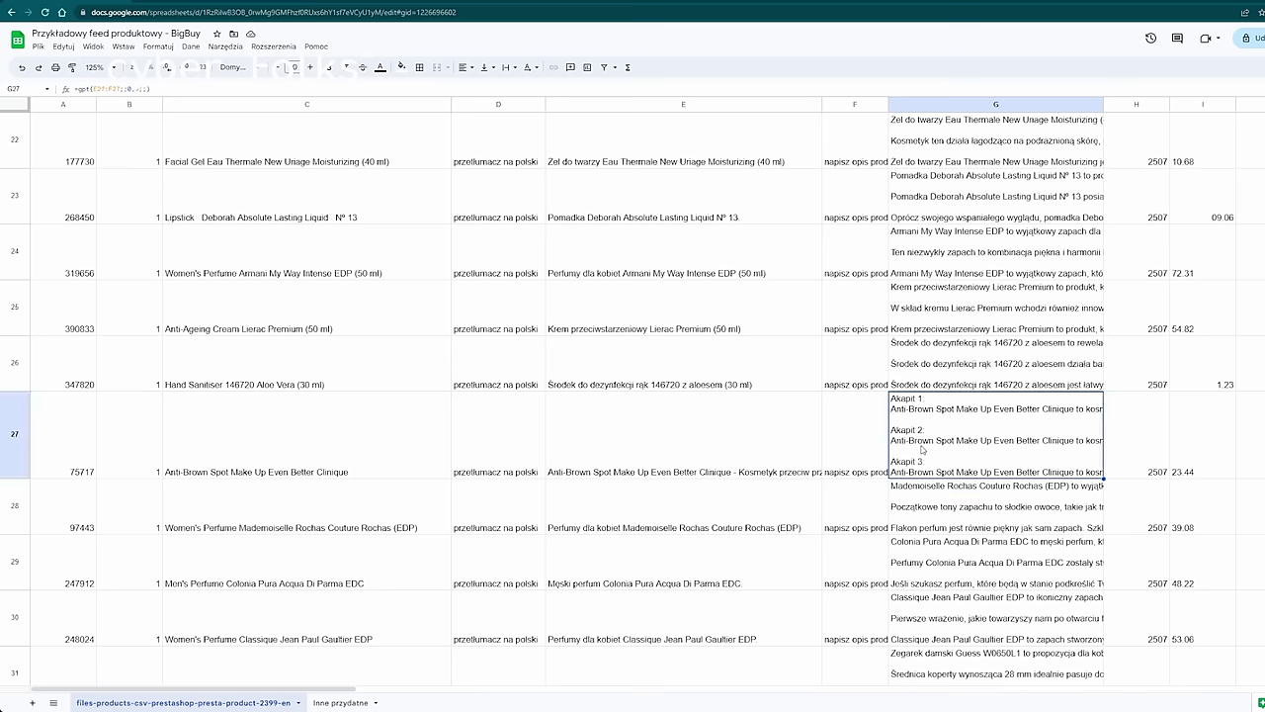
scroll(951, 484, up, 10)
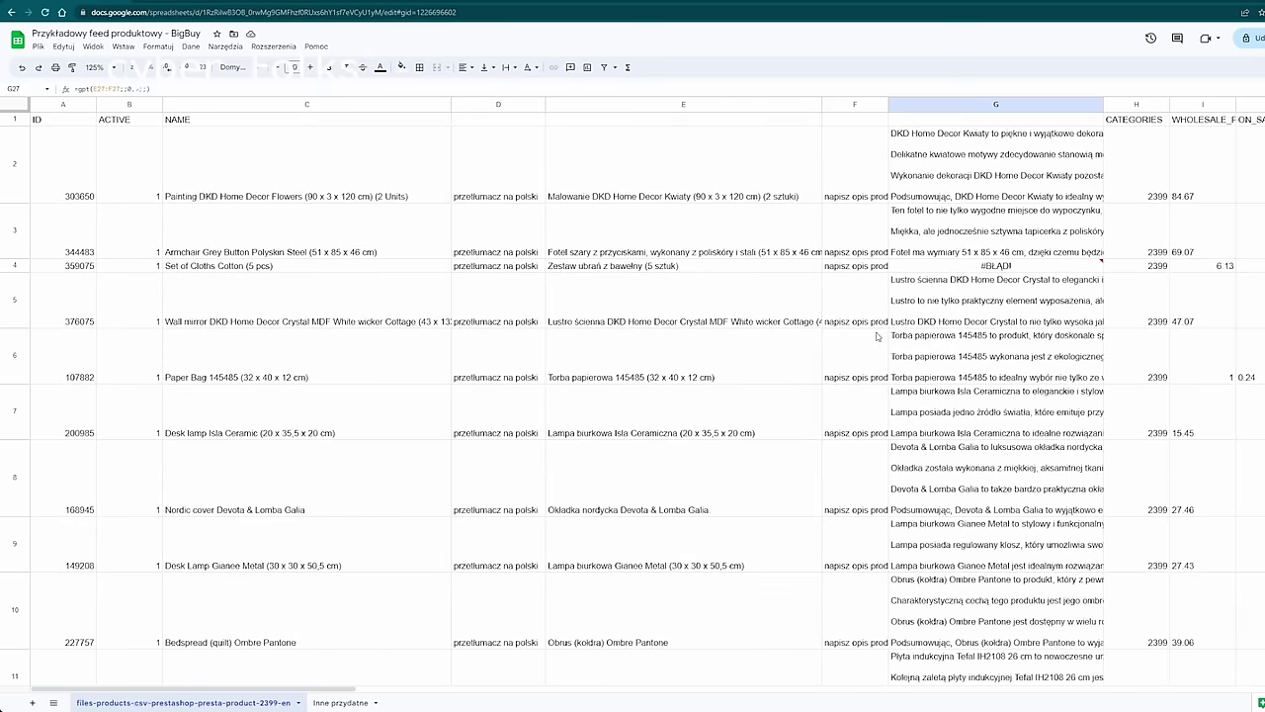
click(997, 268)
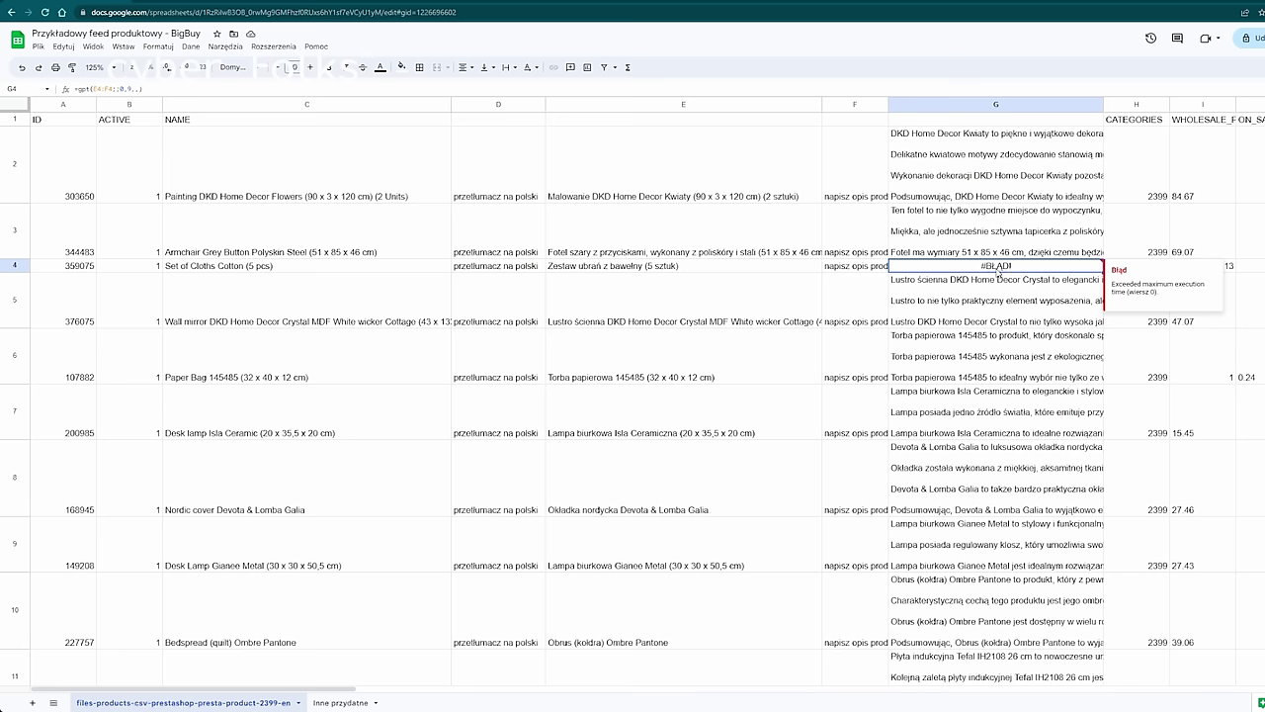
Step: Widen column G further and compare the description in G3 with the translated product name in E3
click(1088, 228)
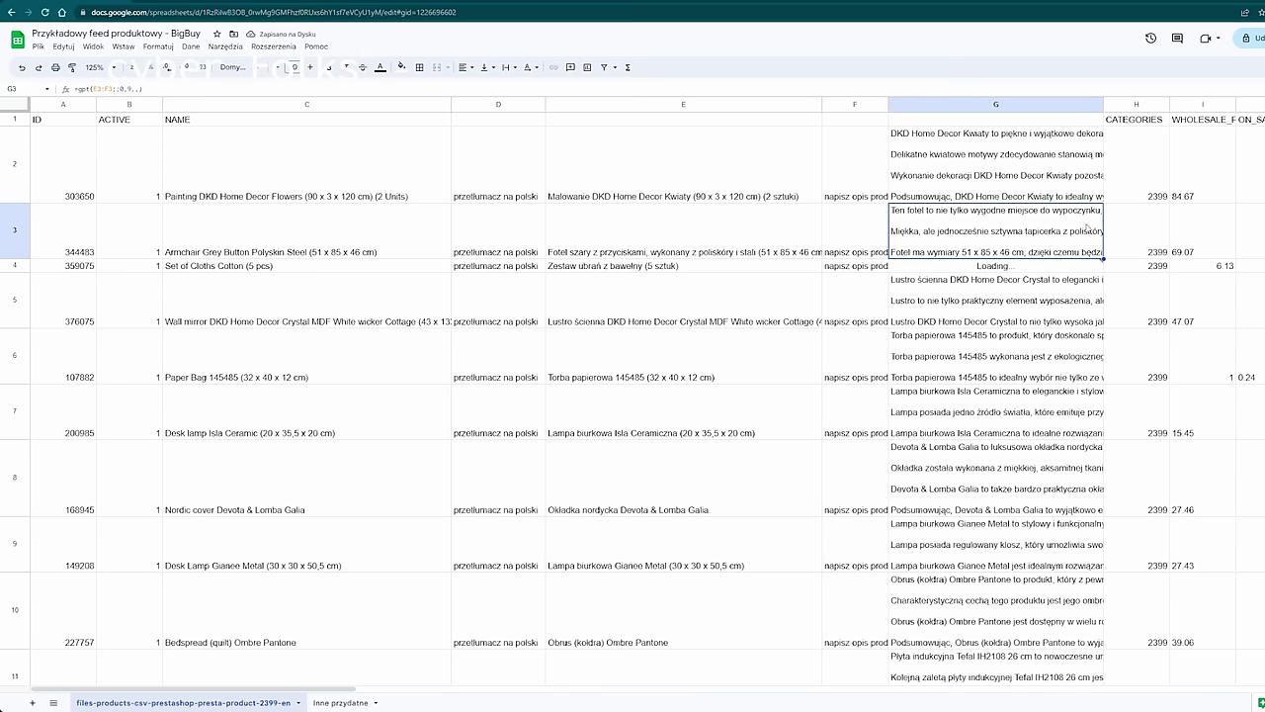
drag(1104, 104, 1251, 105)
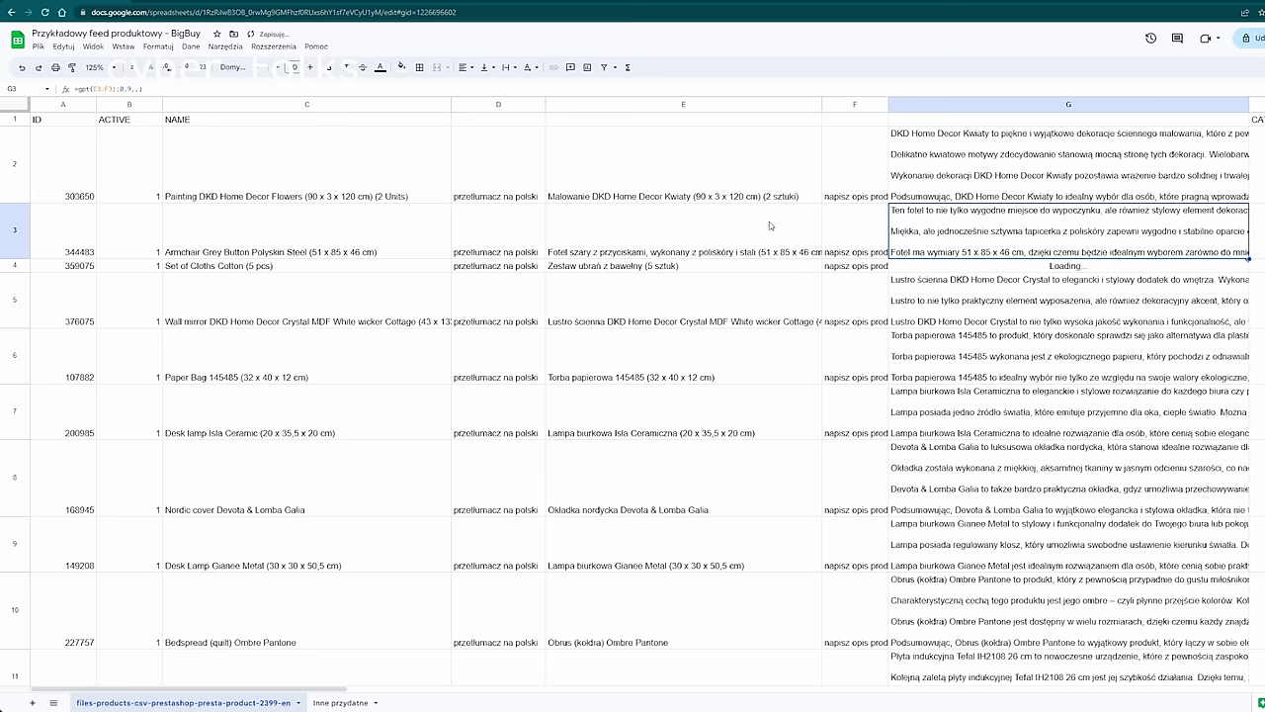
click(708, 254)
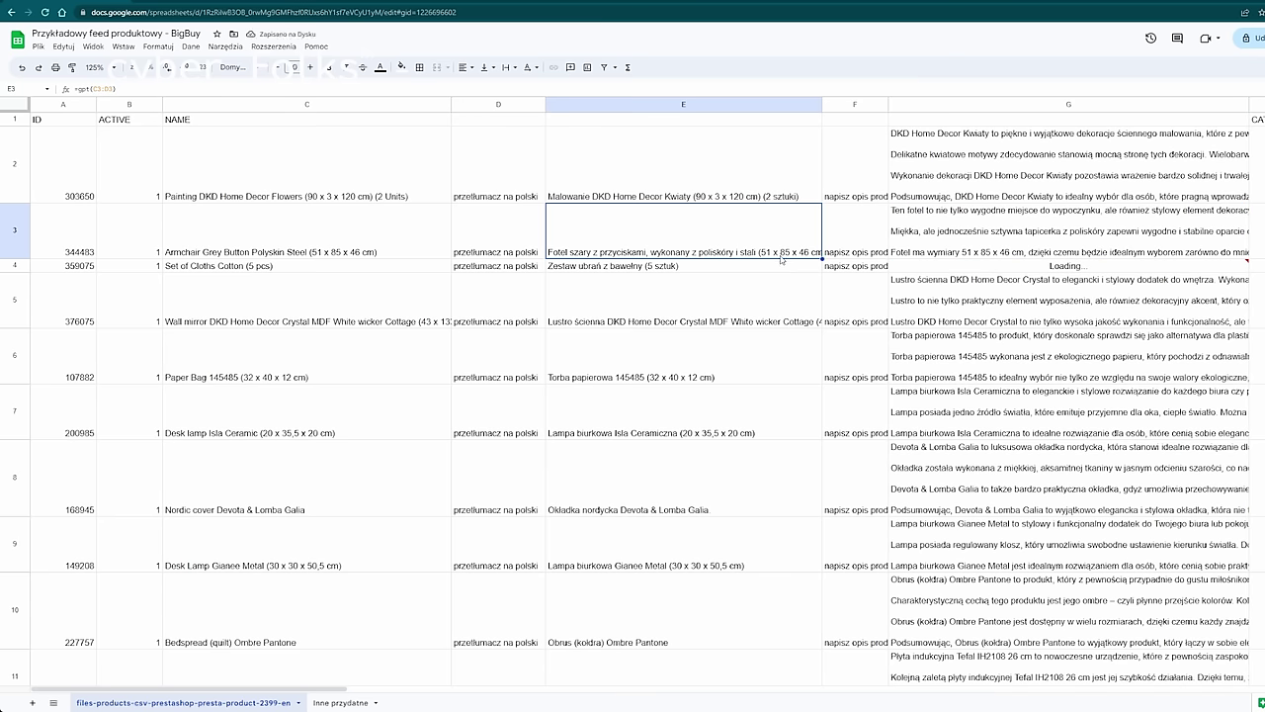
click(993, 257)
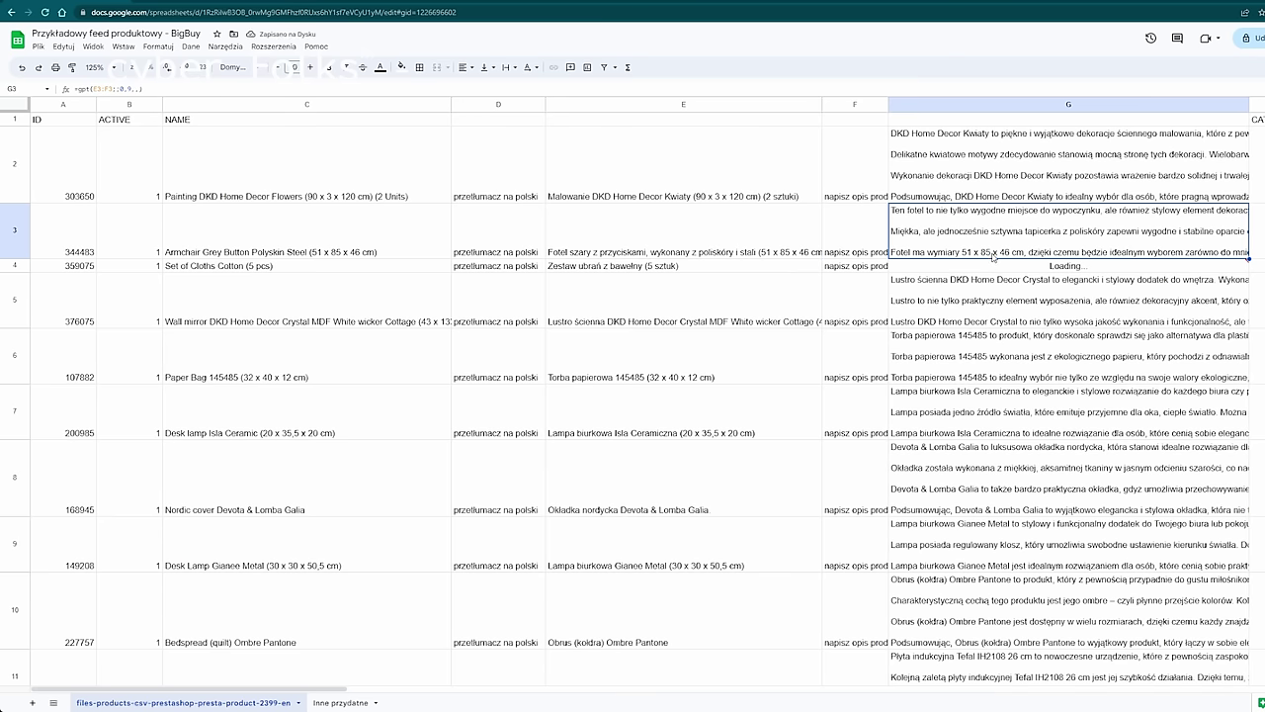